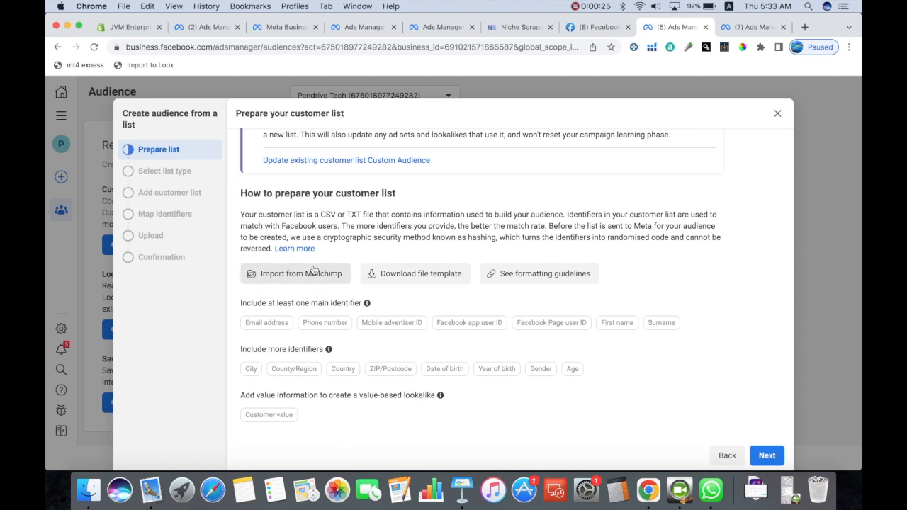
Declare that the customer list has no customer value column, accept the Custom Audiences Terms, and proceed to adding the list.
scroll(598, 351, "down", 1)
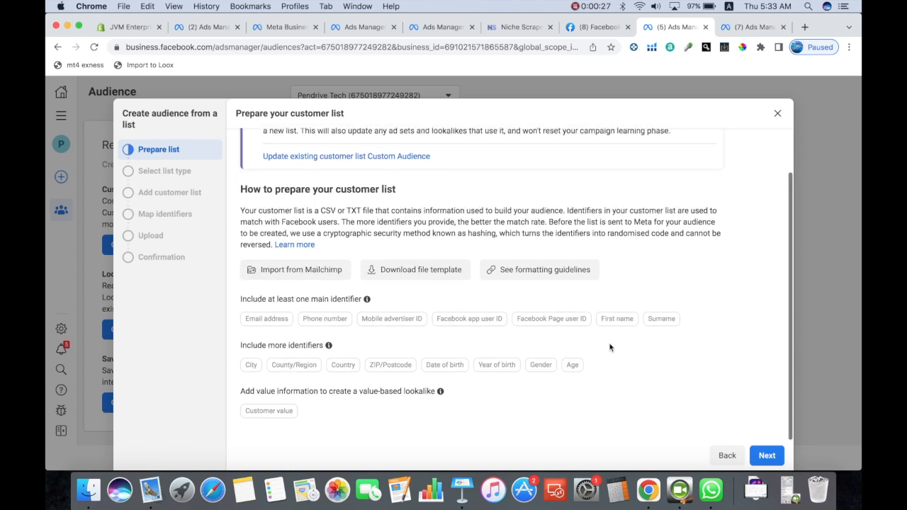
left_click(765, 456)
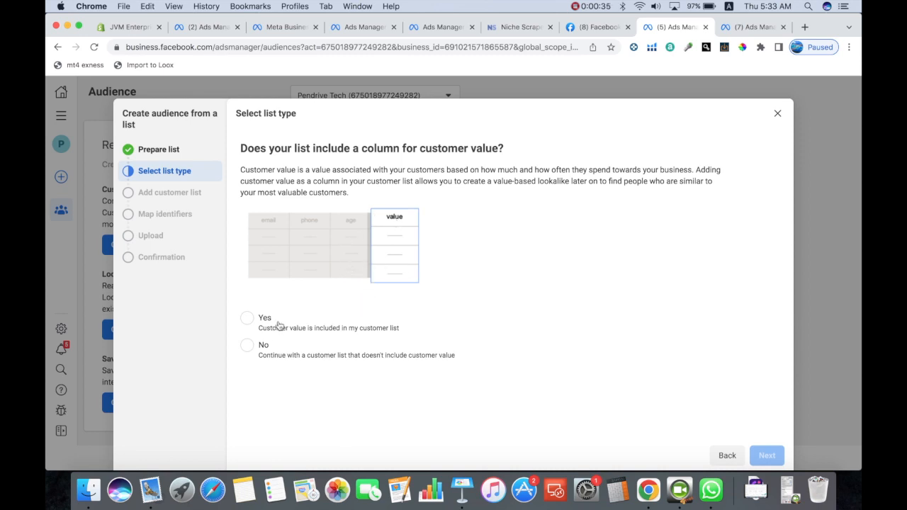
left_click(248, 347)
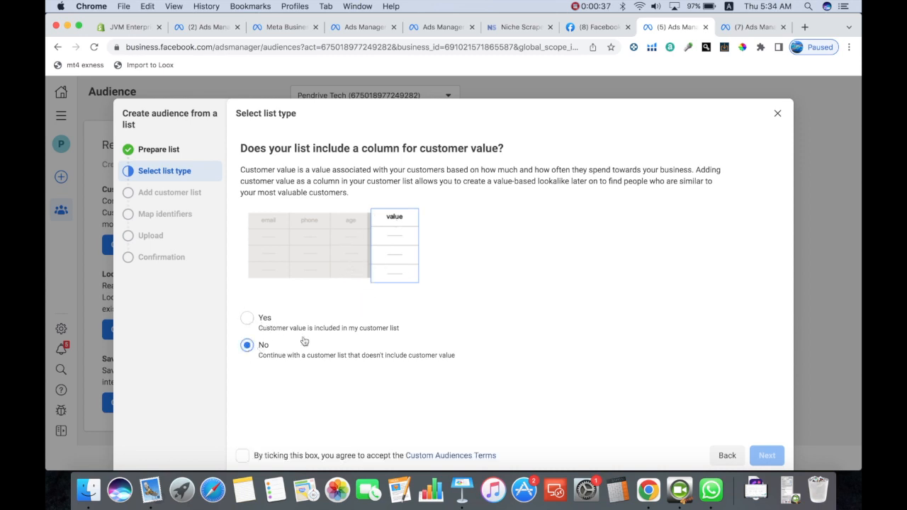
left_click(242, 455)
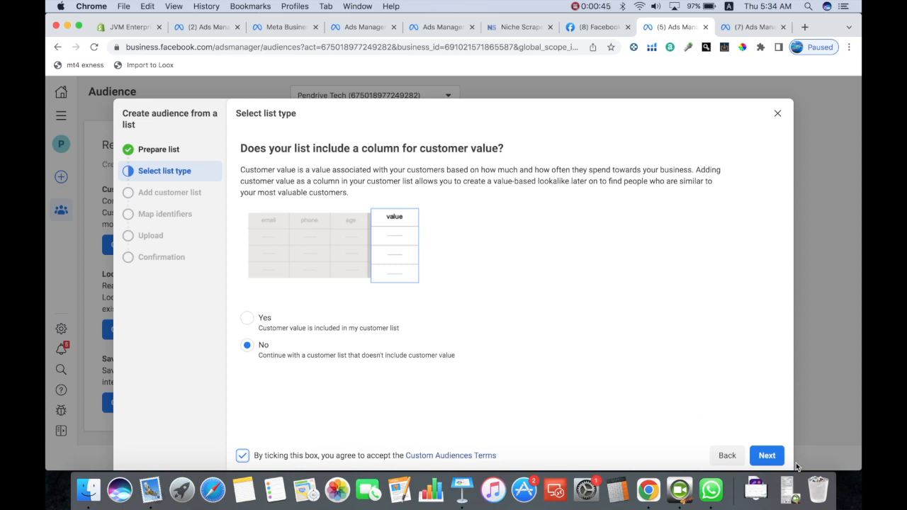
left_click(766, 456)
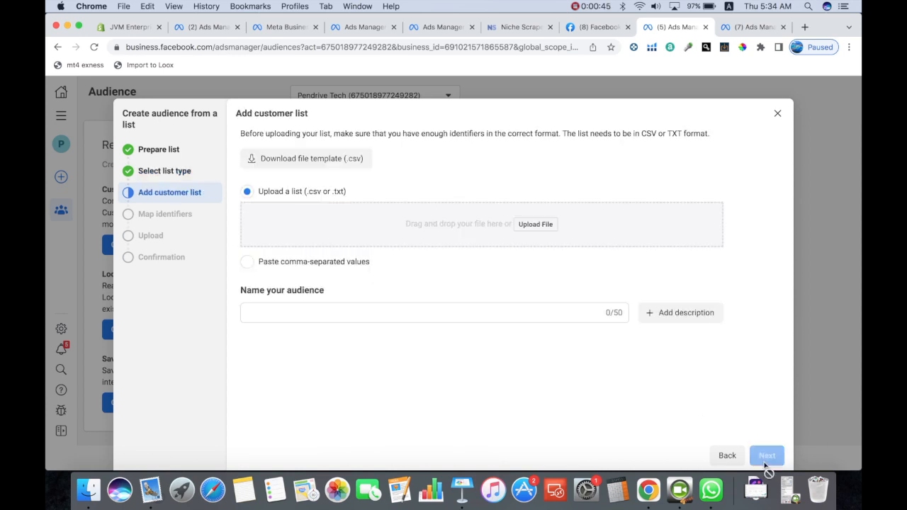
Upload customers_export_1.csv from the Documents folder as the customer list.
left_click(523, 229)
left_click(291, 157)
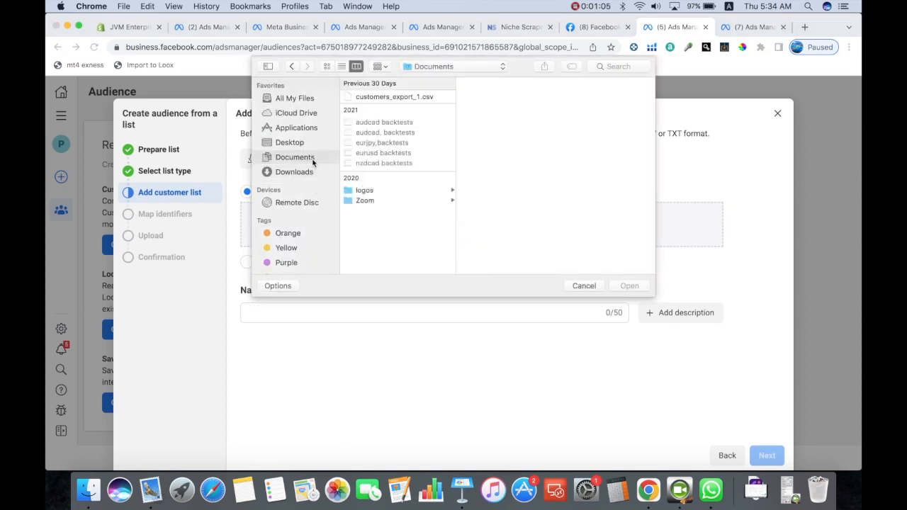
double_click(379, 97)
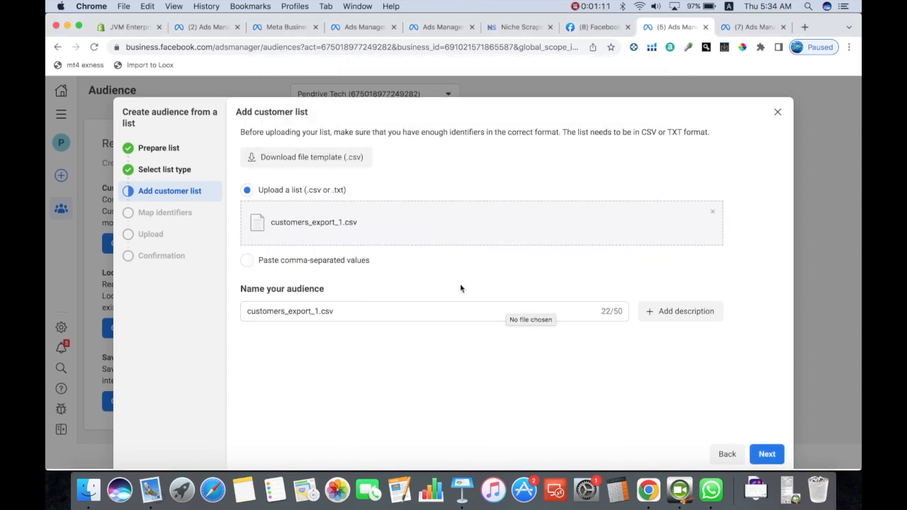
Rename the audience as CUSTOMERS and proceed to mapping the identifiers.
left_click(332, 312)
left_click_drag(337, 312, 196, 316)
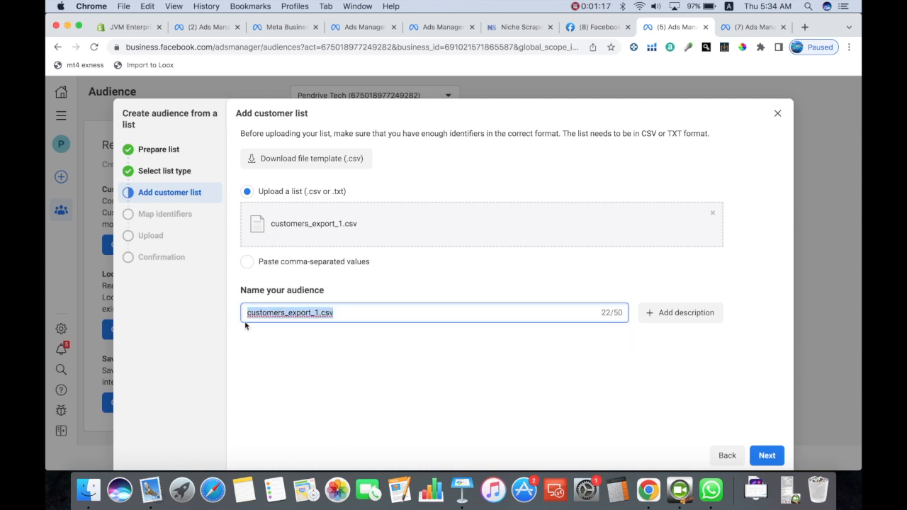
type("CUSTOMERS")
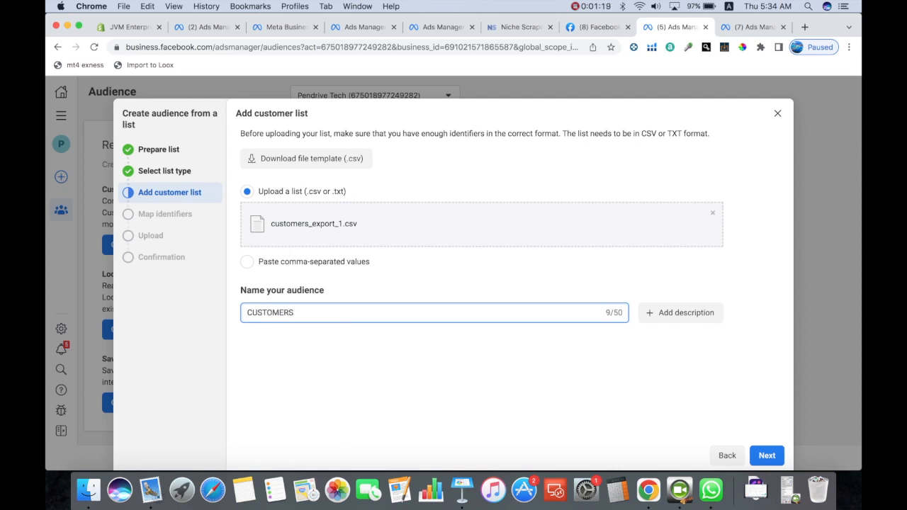
left_click(767, 455)
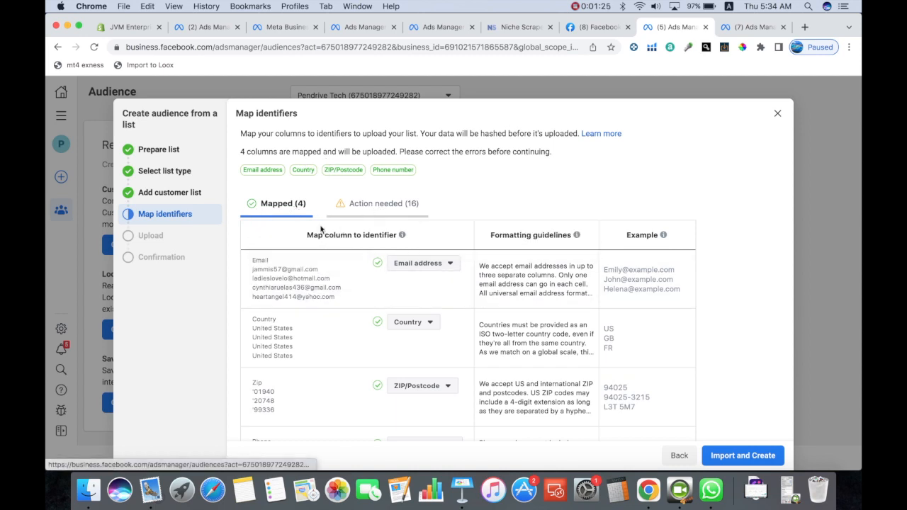
Review the unmapped columns that need action and map the Address1 column to the County/Region identifier.
left_click(378, 206)
scroll(354, 304, "down", 2)
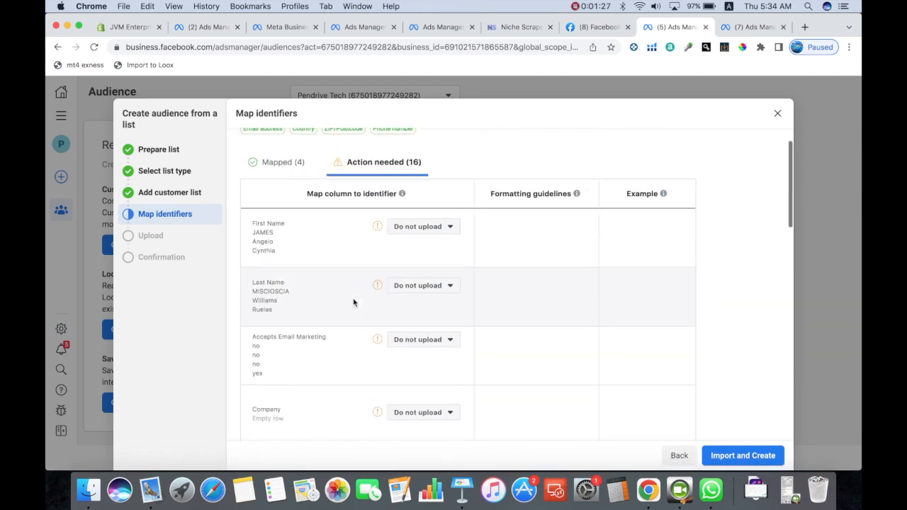
scroll(354, 303, "up", 2)
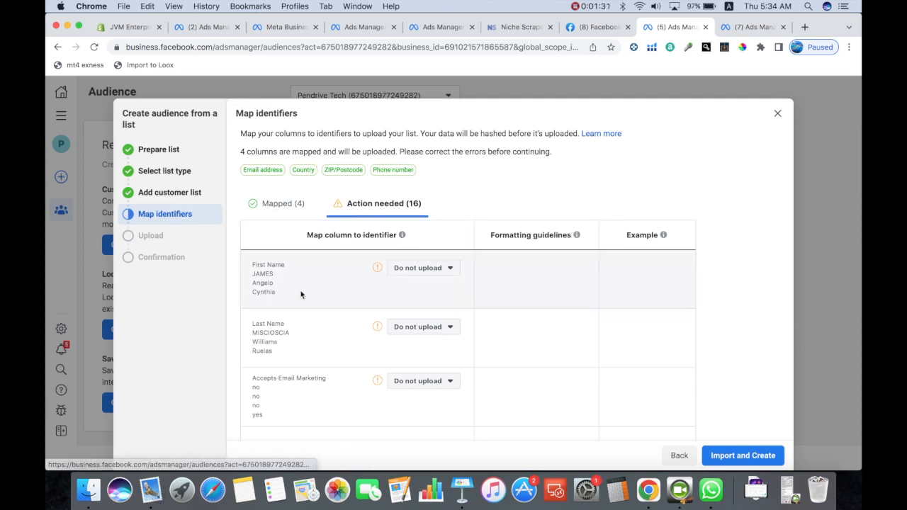
scroll(300, 313, "down", 3)
scroll(300, 314, "down", 4)
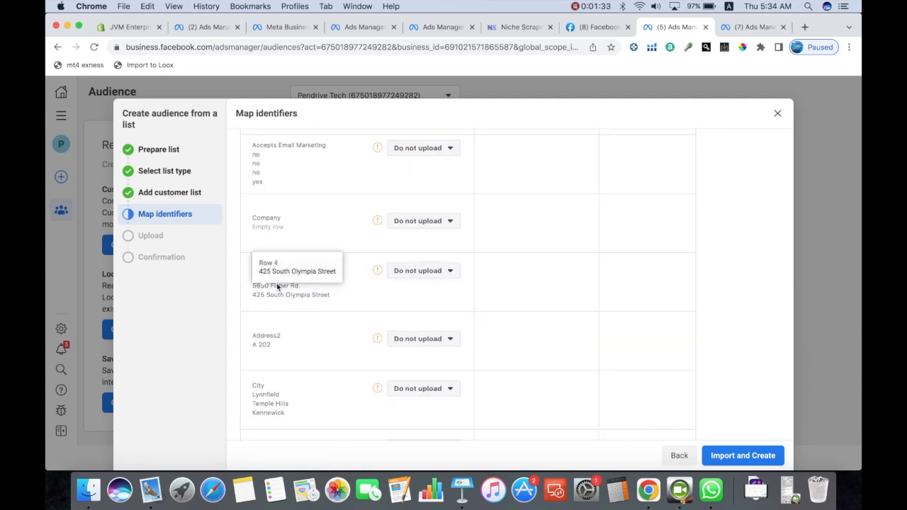
left_click(440, 270)
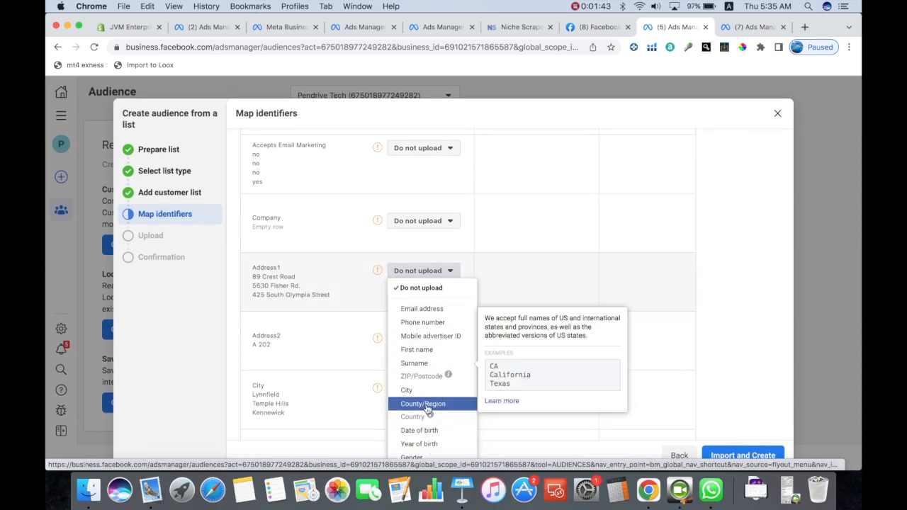
left_click(428, 404)
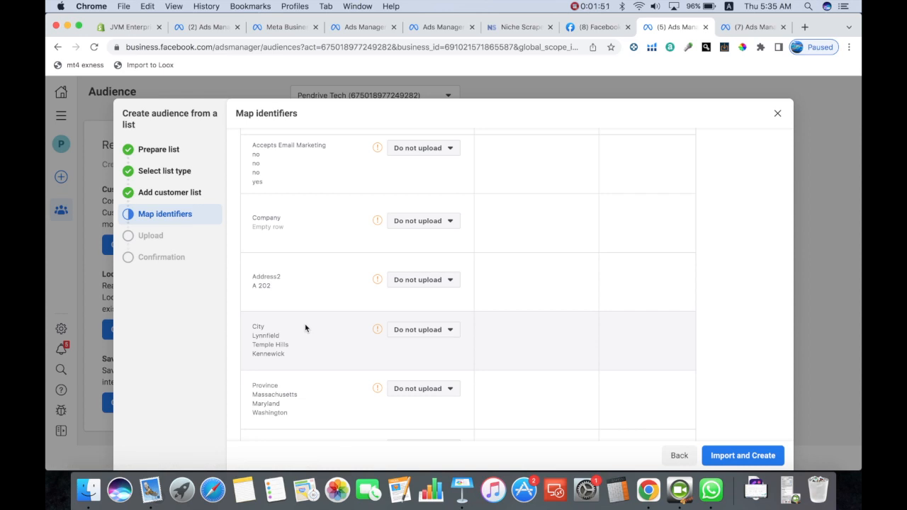
left_click(430, 224)
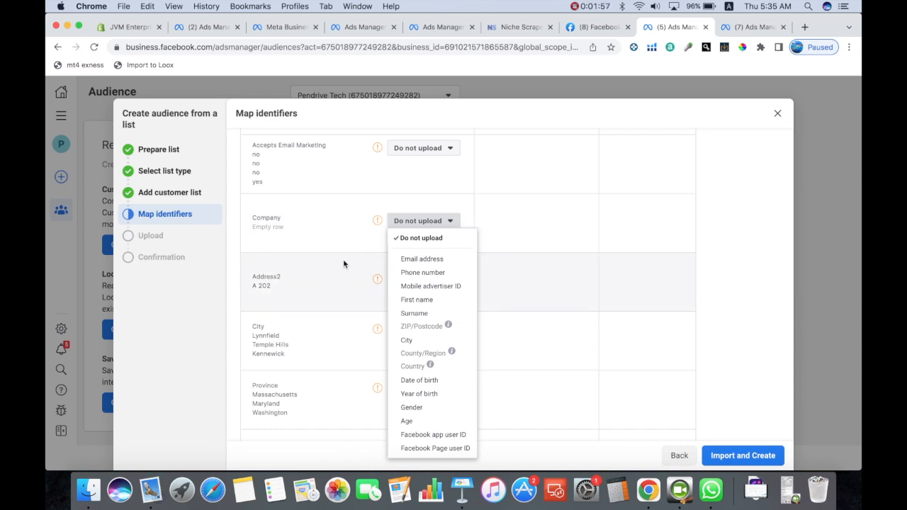
left_click(595, 124)
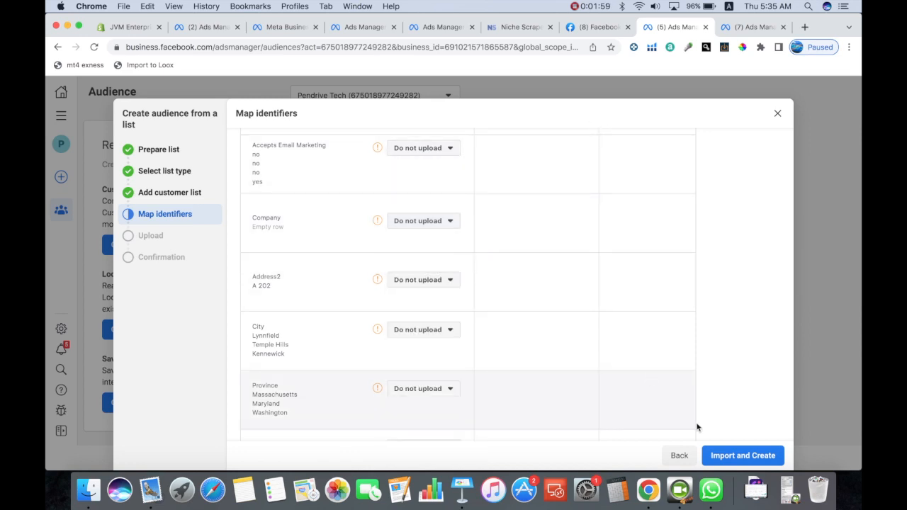
left_click(679, 455)
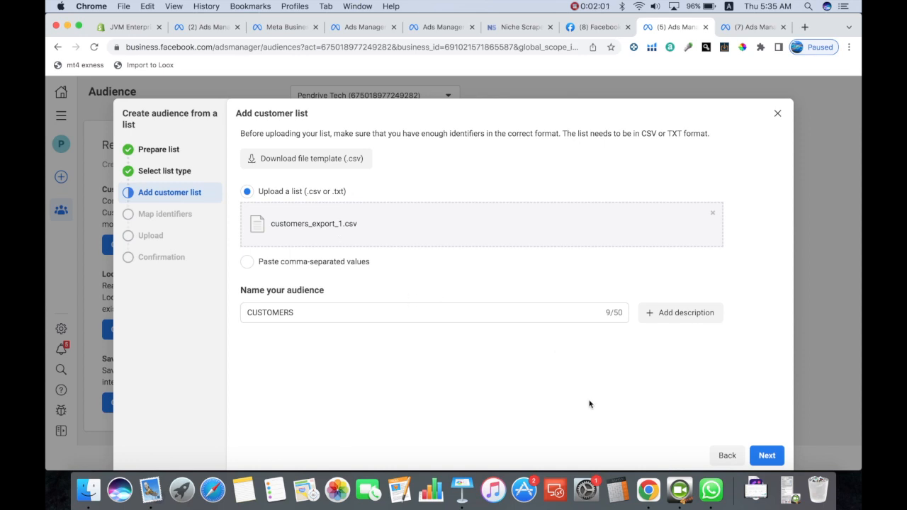
left_click(309, 309)
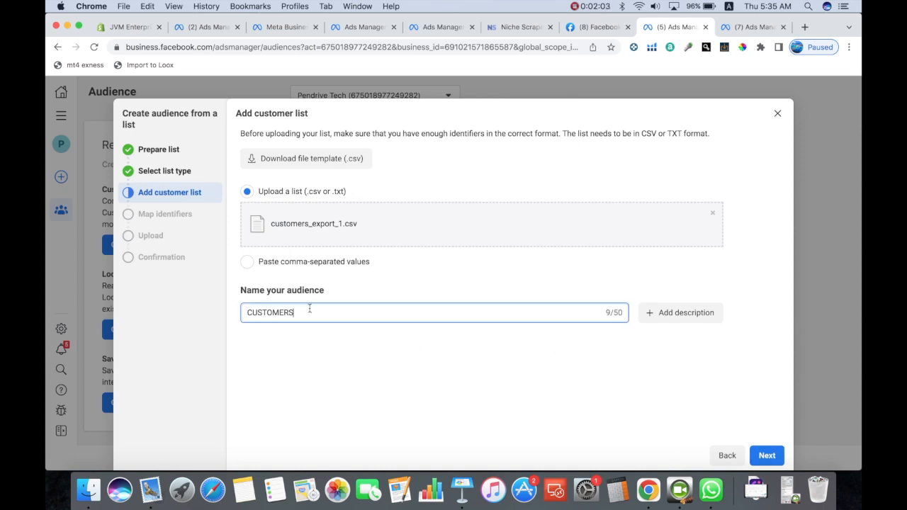
left_click(767, 455)
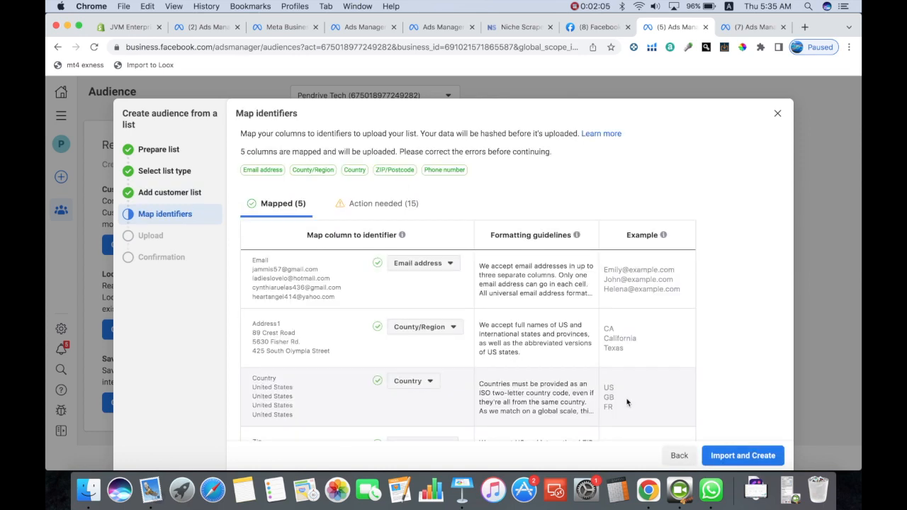
Import the mapped customer list to create the audience, and check the size and type of CUSTOMERS in the audience list.
left_click(740, 454)
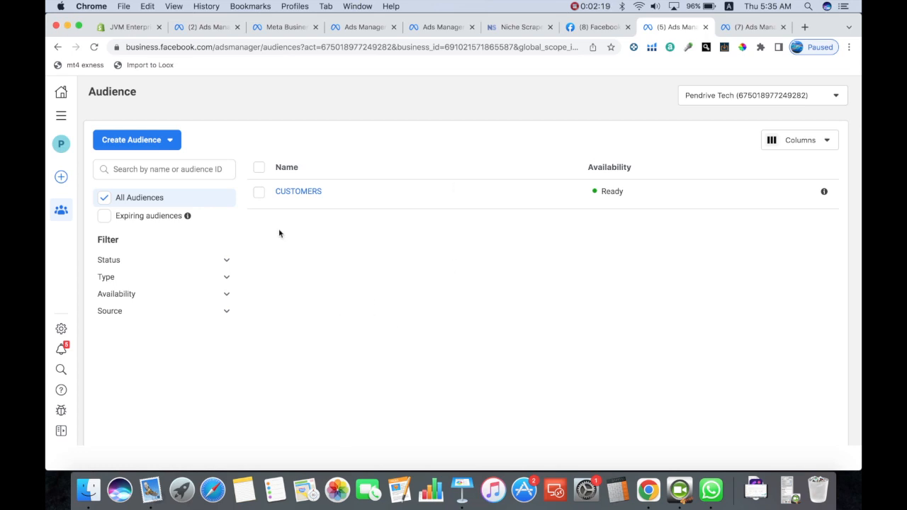
mouse_move(304, 193)
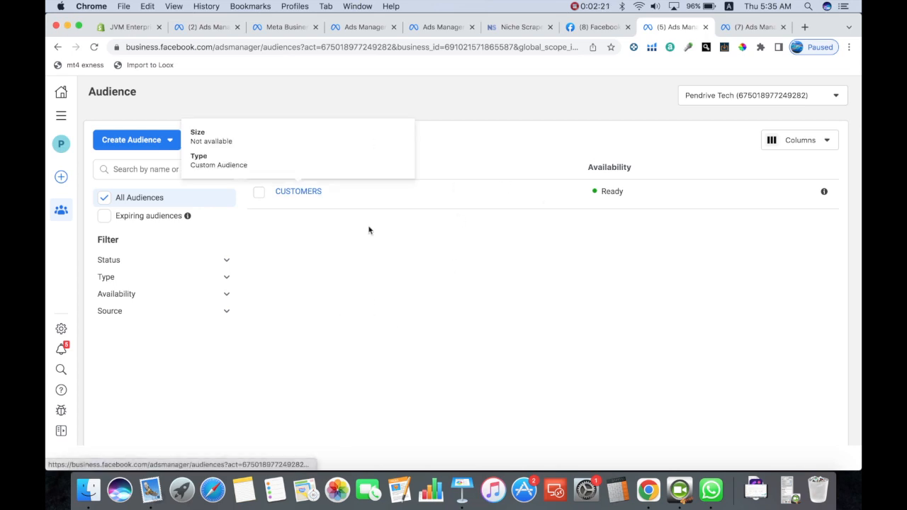
left_click(160, 146)
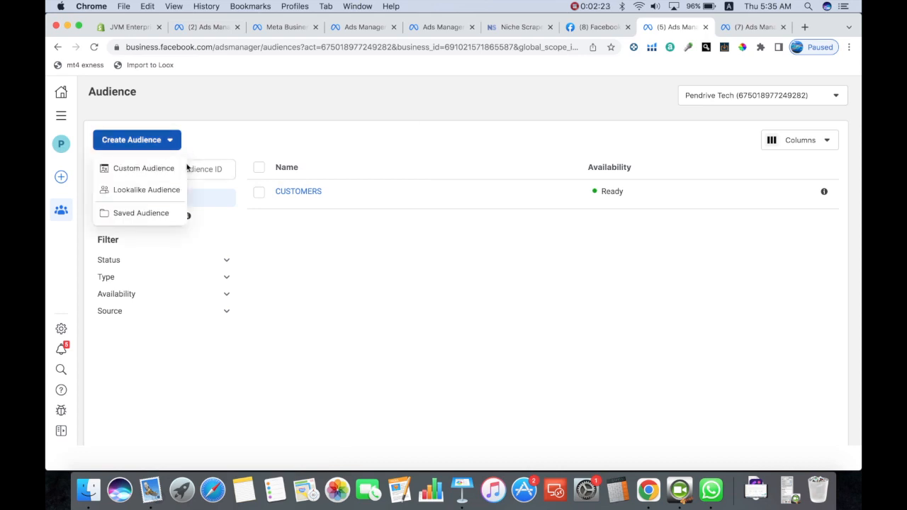
left_click(150, 171)
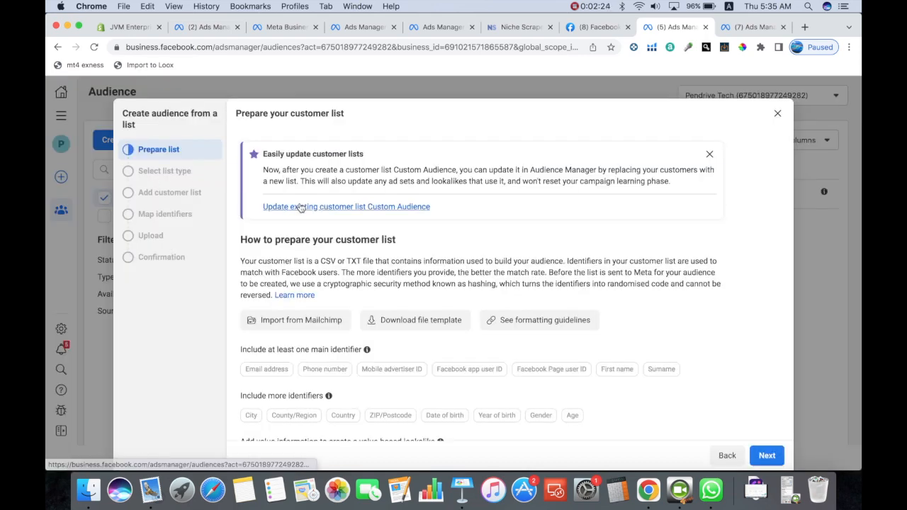
left_click(777, 114)
Start a new Custom Audience with Website as its source.
left_click(145, 141)
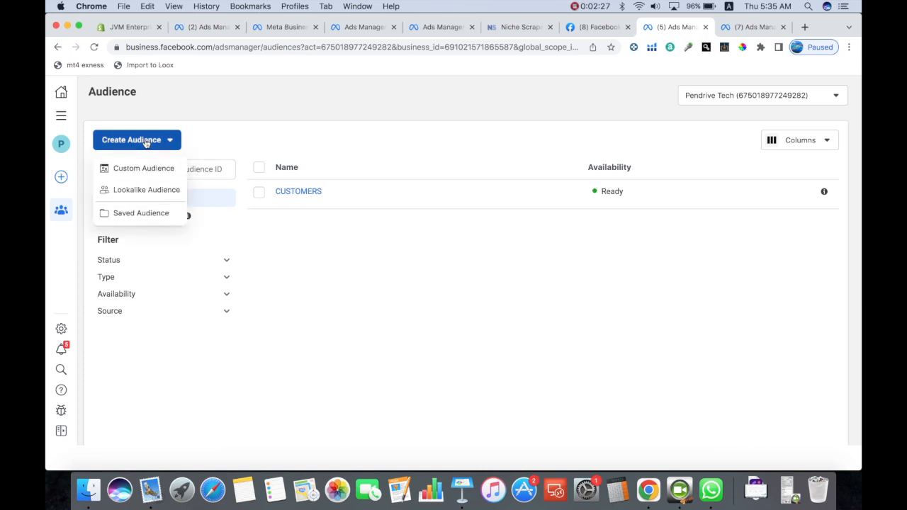
left_click(133, 169)
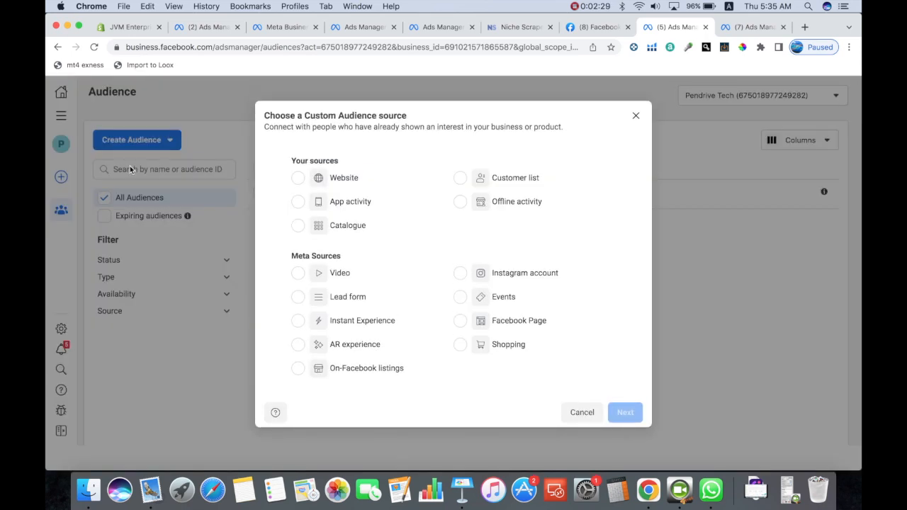
left_click(298, 178)
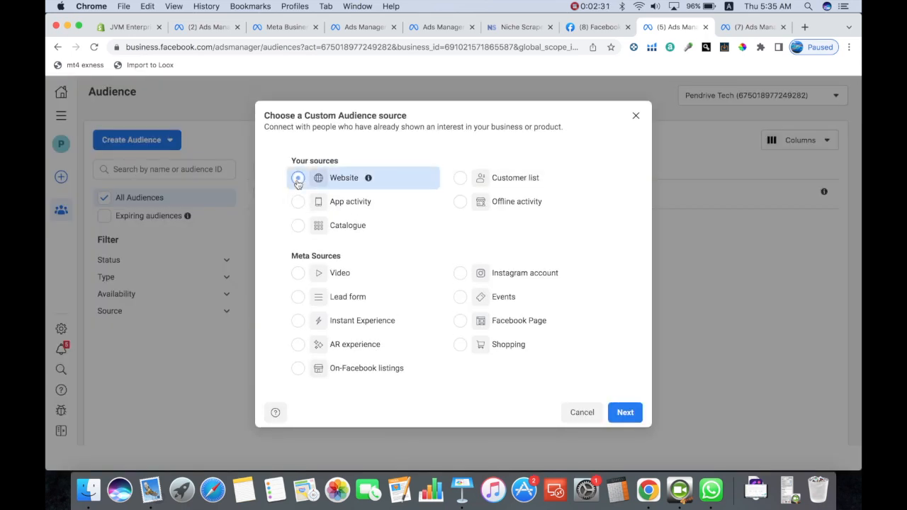
left_click(624, 412)
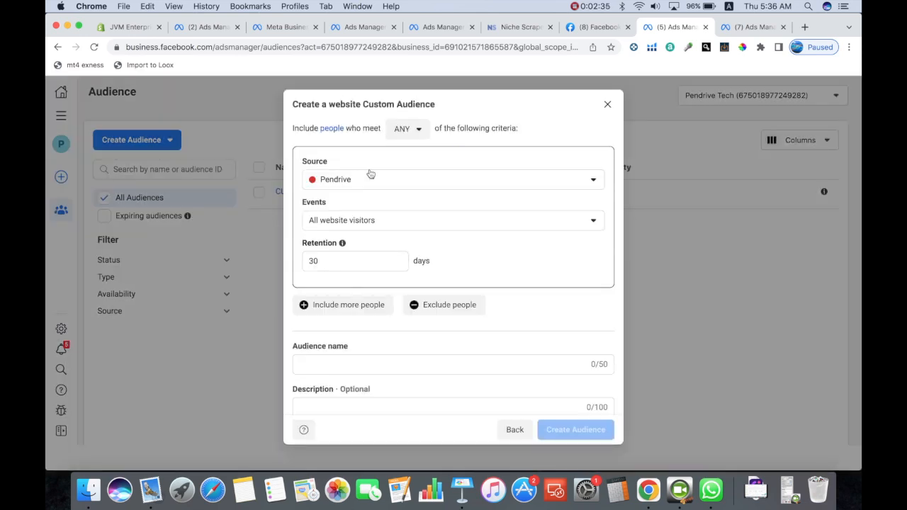
Set the website audience's source to Pendrive Tech's pixel and keep All website visitors as the event.
left_click(545, 185)
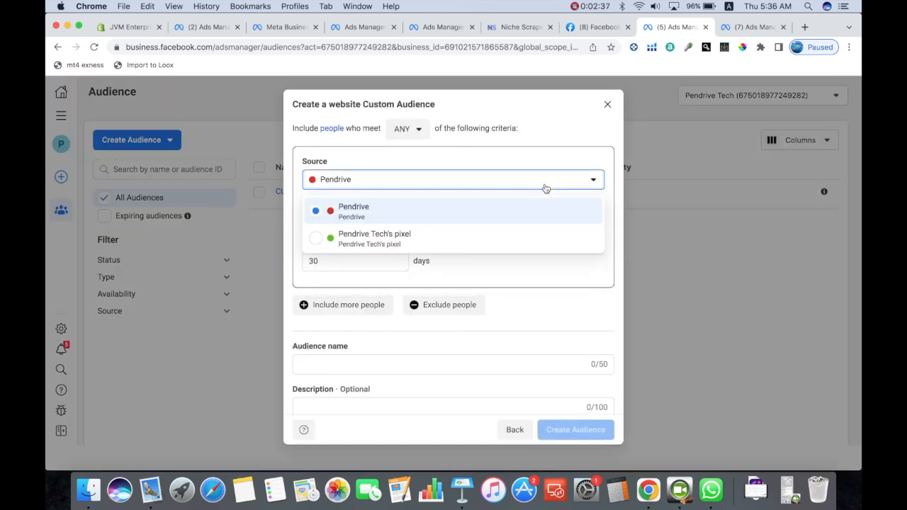
left_click(384, 240)
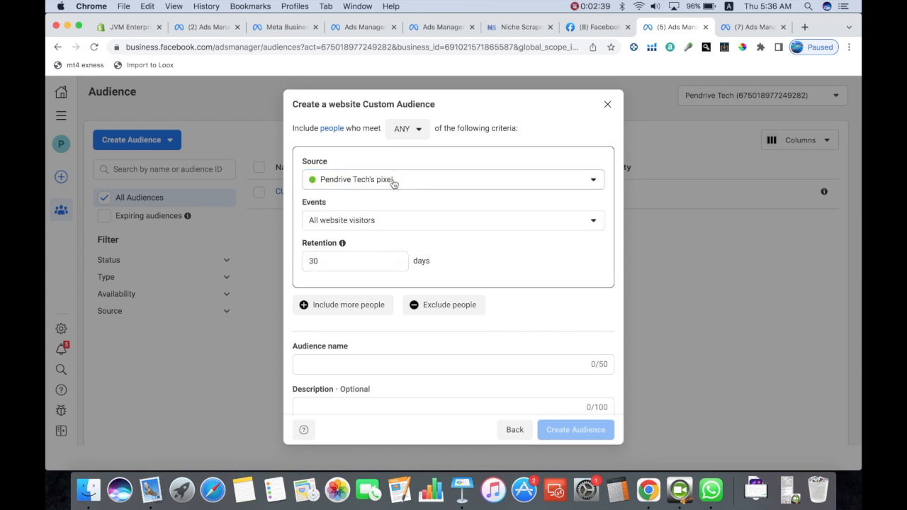
left_click(534, 221)
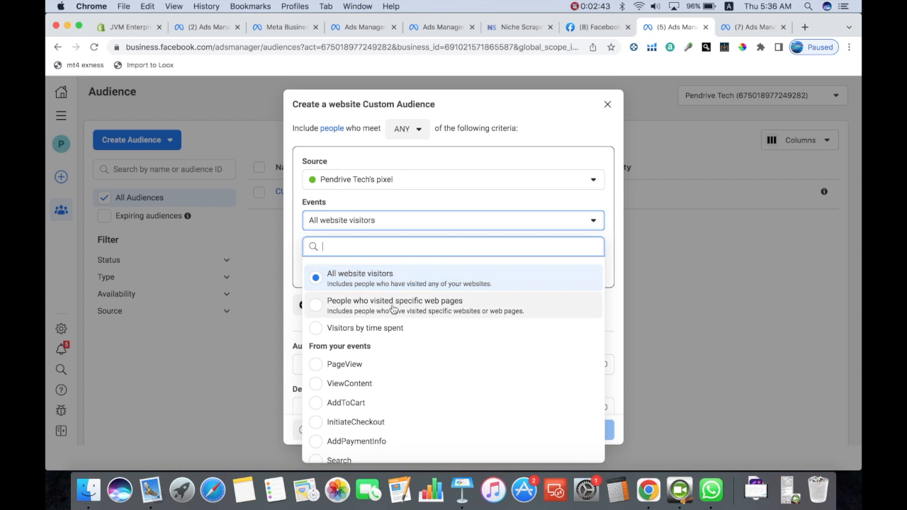
left_click(366, 283)
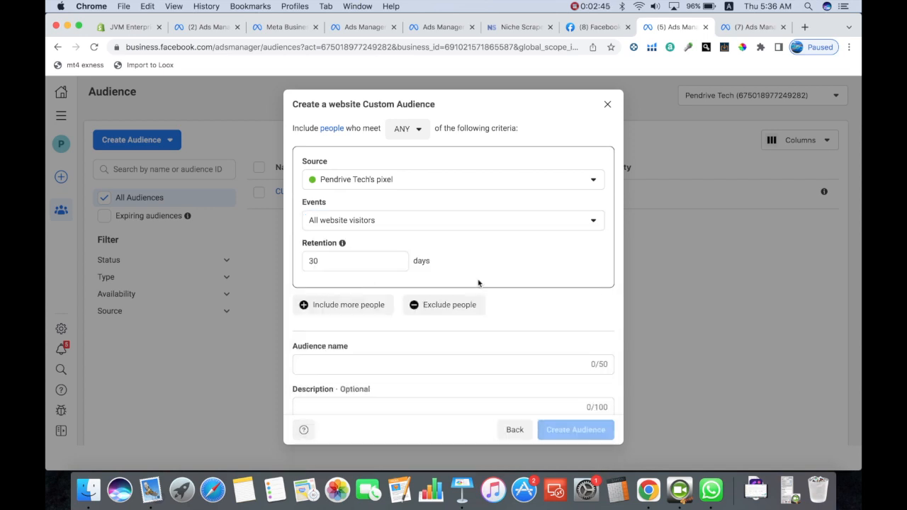
Set the website audience's retention to 60 days.
scroll(512, 270, "down", 1)
left_click_drag(327, 245, 310, 248)
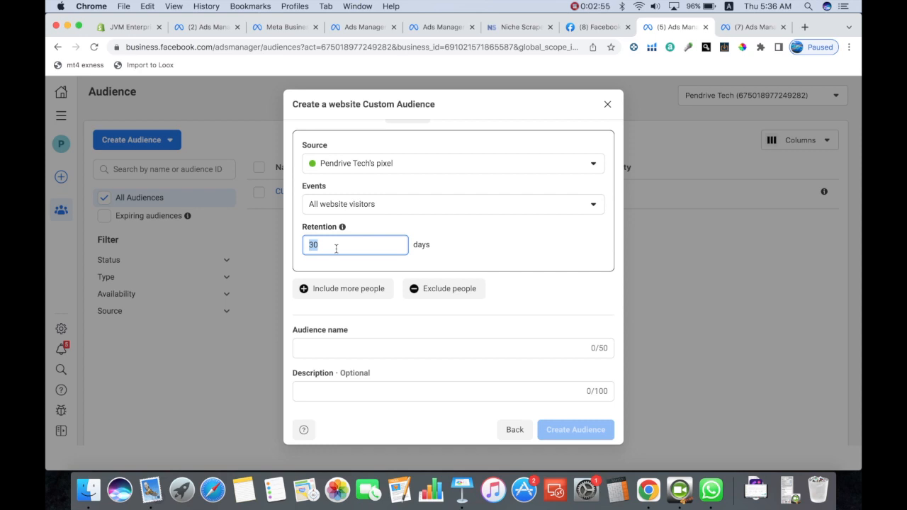
type("6")
Name the website audience website visitors, create it, and close its summary to return to the audience list.
left_click(344, 347)
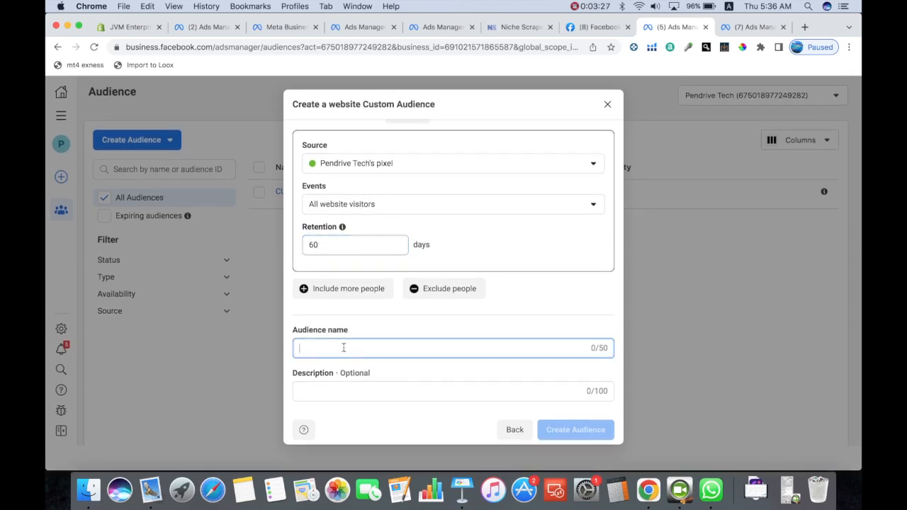
type("w")
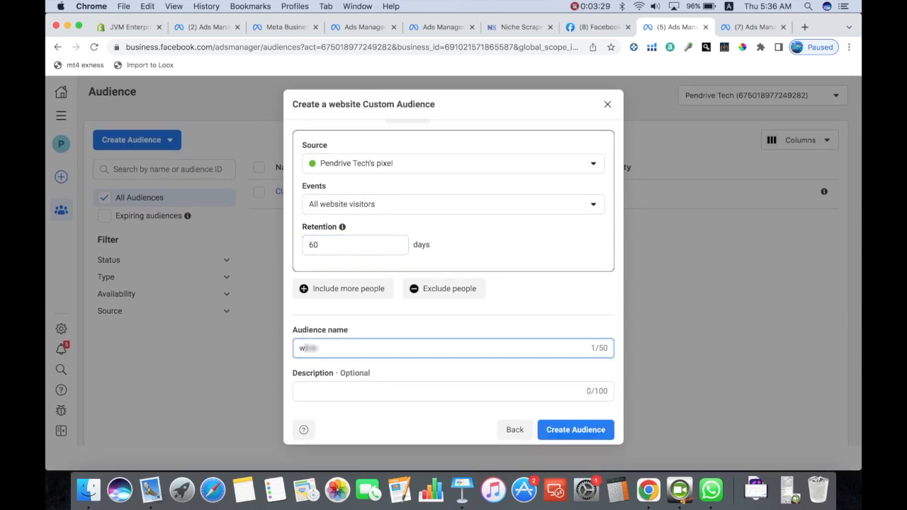
type("ebsite visit")
type("(")
left_click(600, 429)
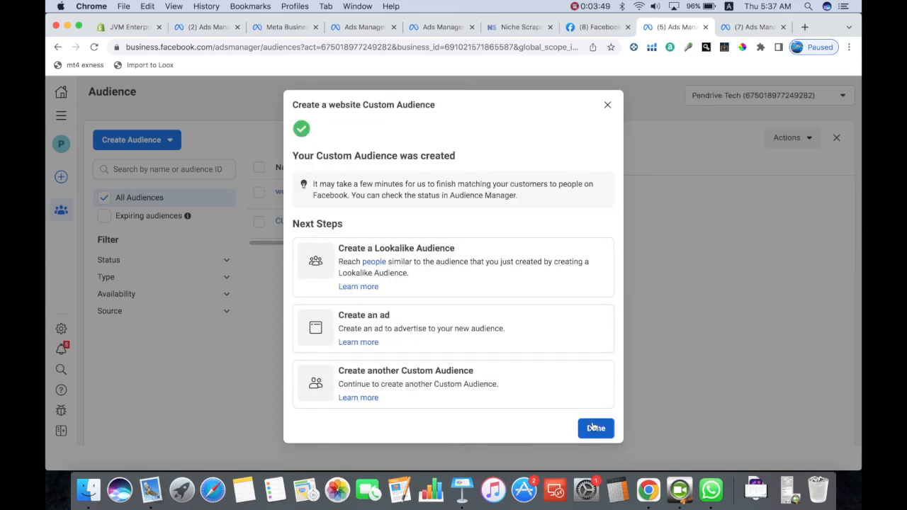
left_click(595, 428)
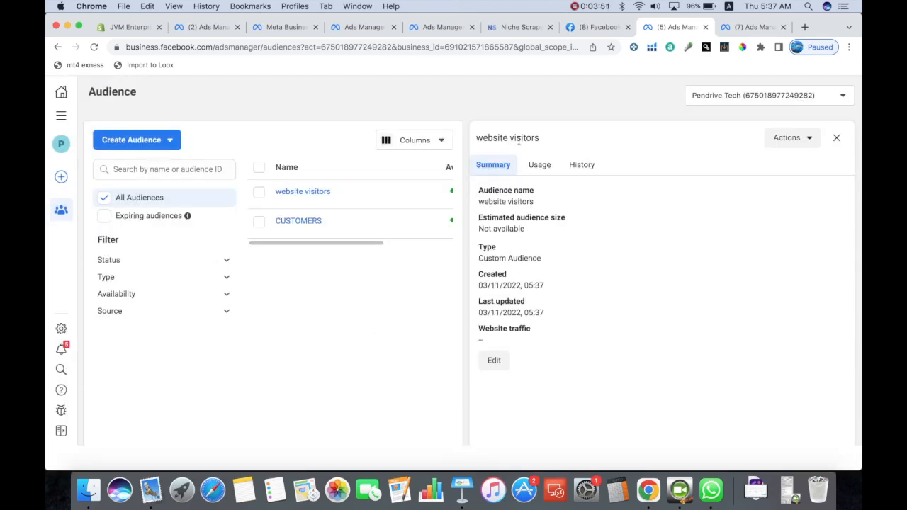
left_click(837, 137)
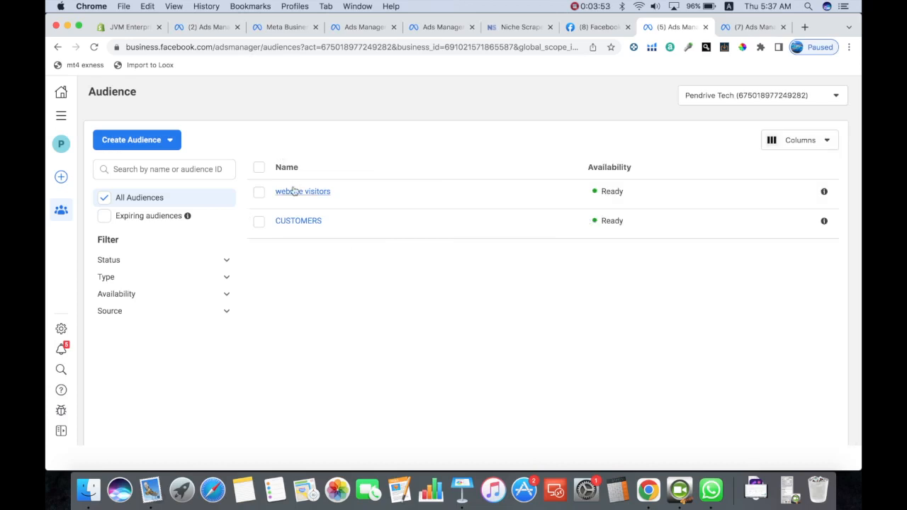
Start a new Custom Audience from the Video source and set its engagement to people who viewed at least three seconds of your video.
left_click(160, 140)
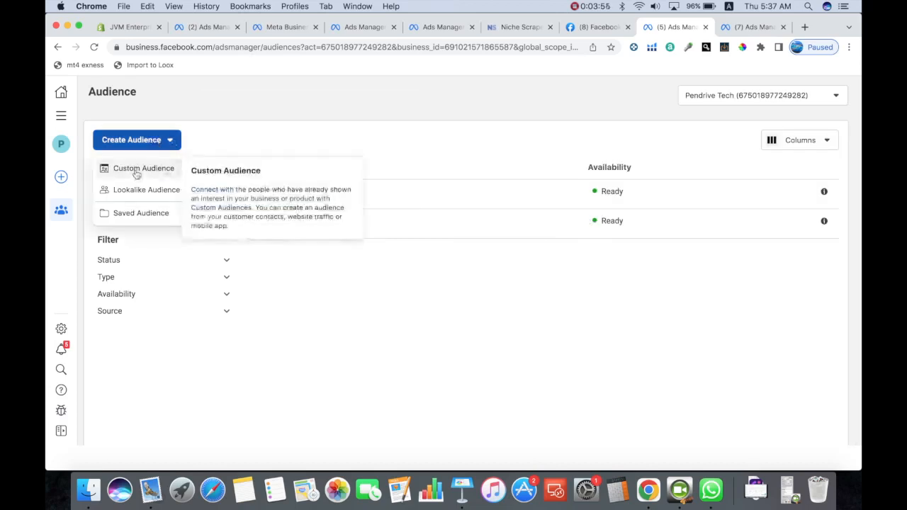
left_click(145, 168)
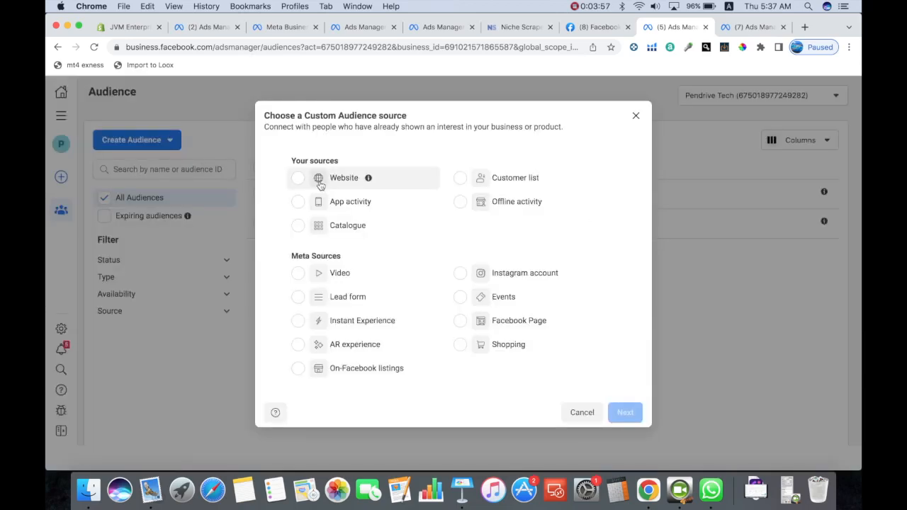
left_click(297, 276)
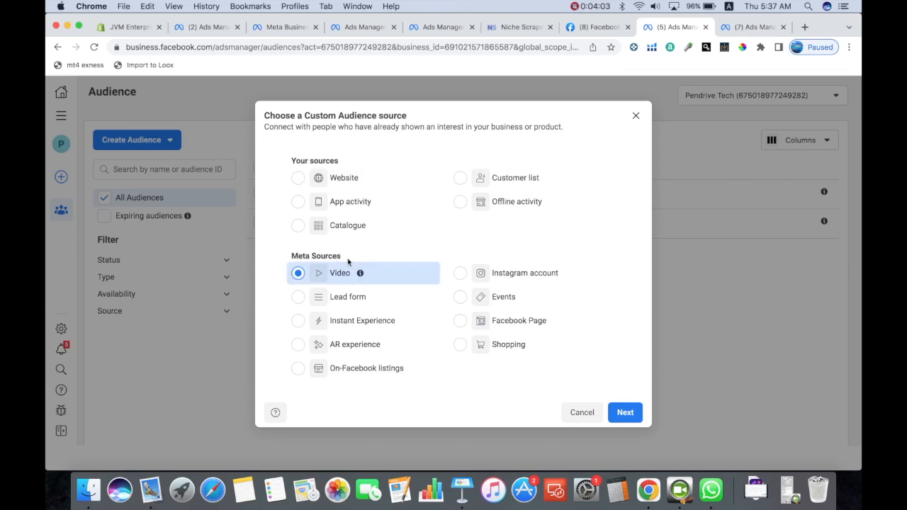
left_click(625, 412)
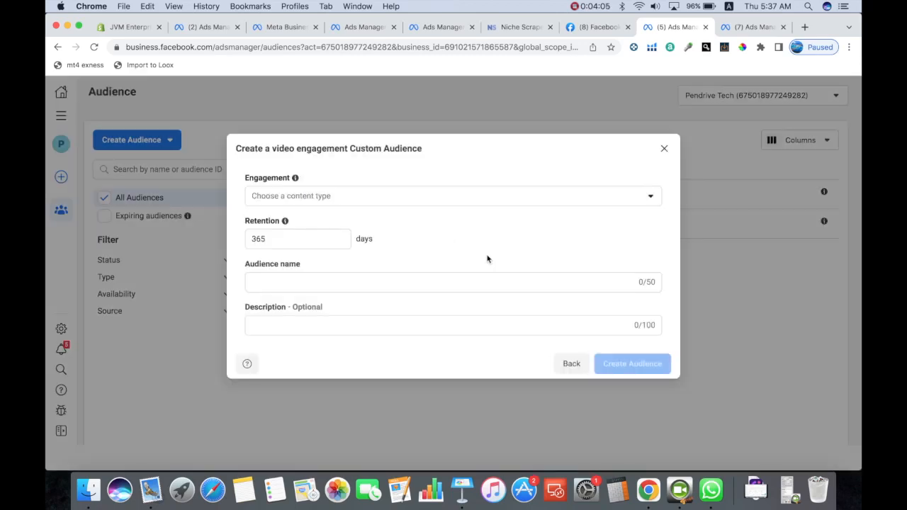
left_click(297, 198)
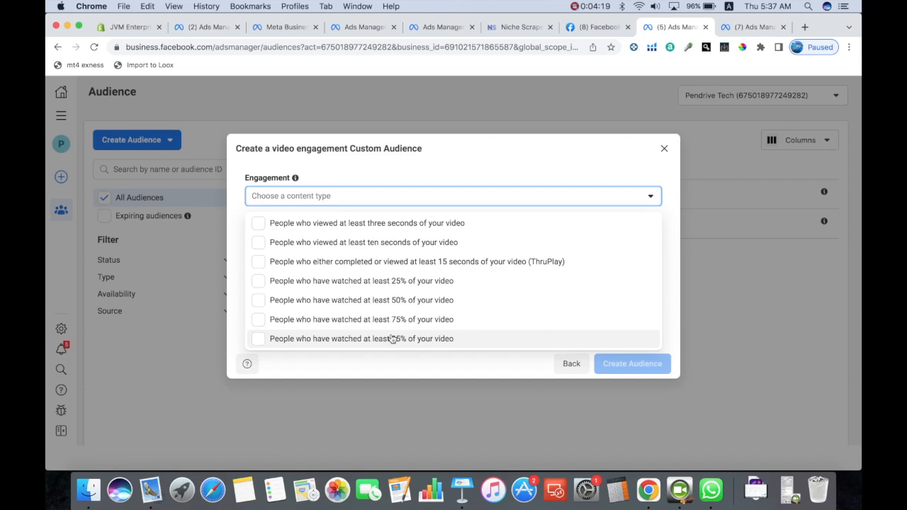
left_click(260, 223)
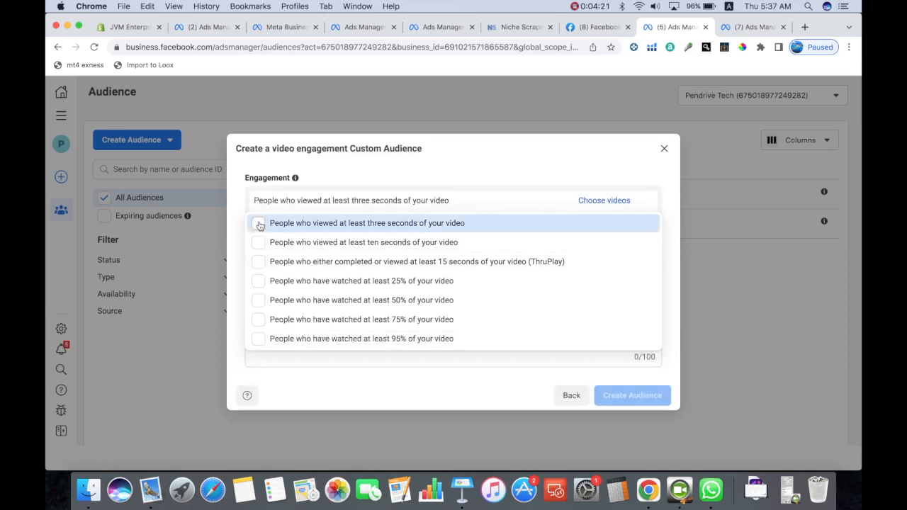
left_click(666, 235)
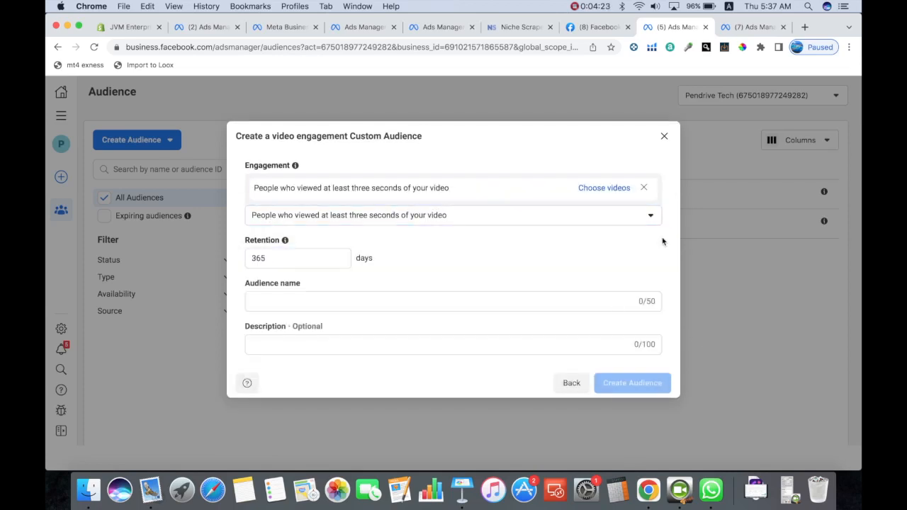
Set the video engagement audience's retention to 180 days.
left_click_drag(275, 258, 258, 258)
type("80")
key("BackSpace")
key("BackSpace")
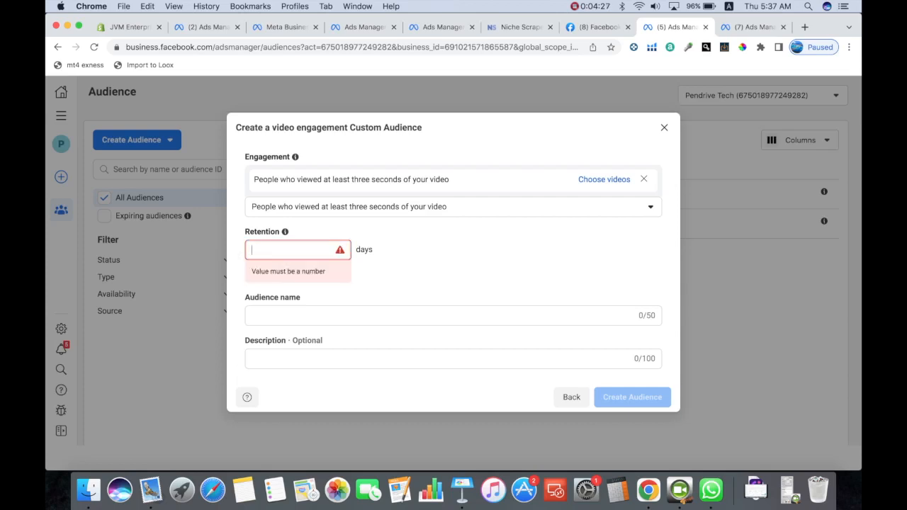
type("60")
left_click_drag(278, 257, 233, 260)
type("180")
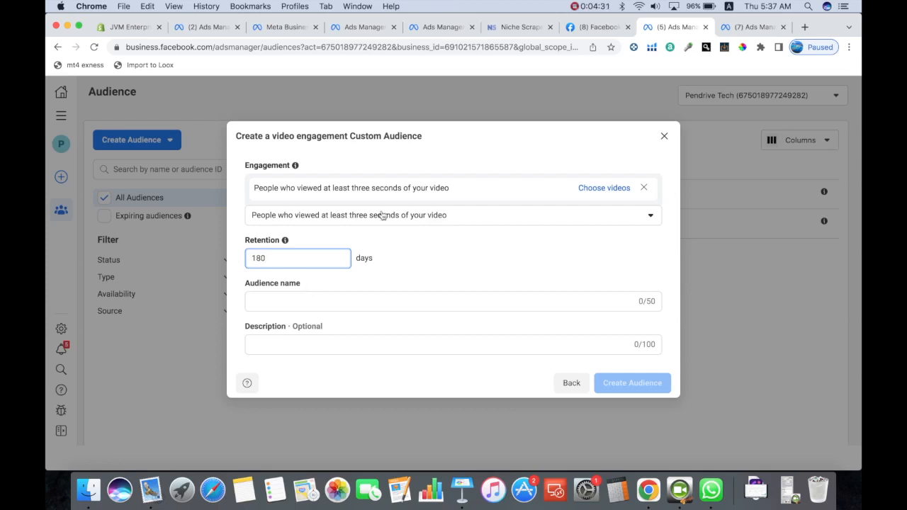
Name the audience video views 3 sec and choose the Discount fashion ad video uploaded 9 Oct 2022 for its engagement.
left_click(300, 301)
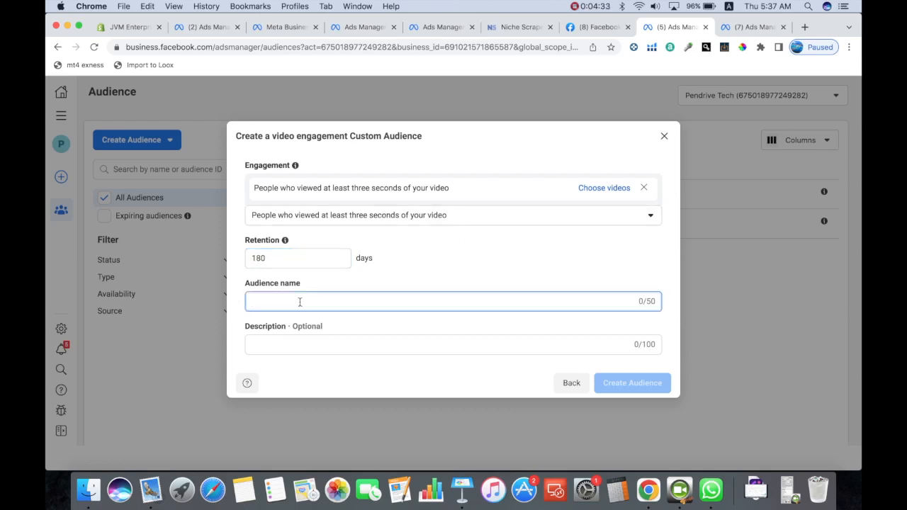
type("video views 3 sec")
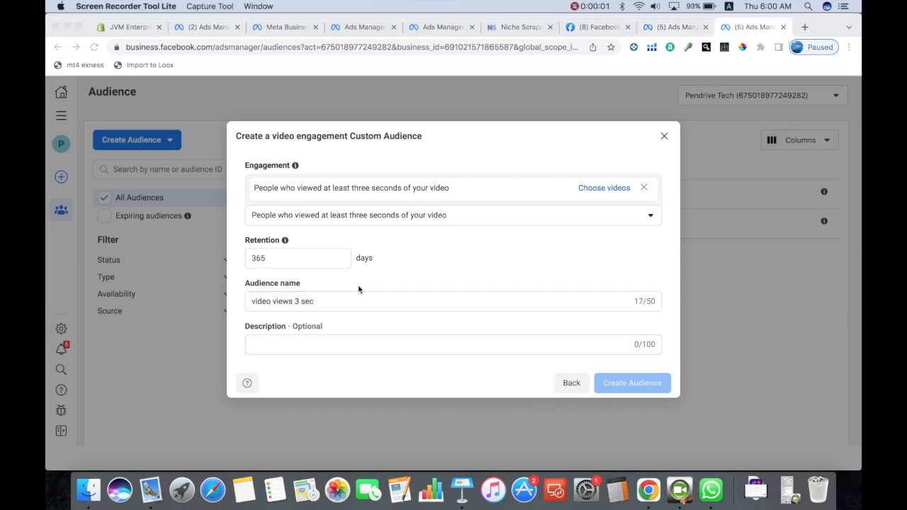
left_click(600, 190)
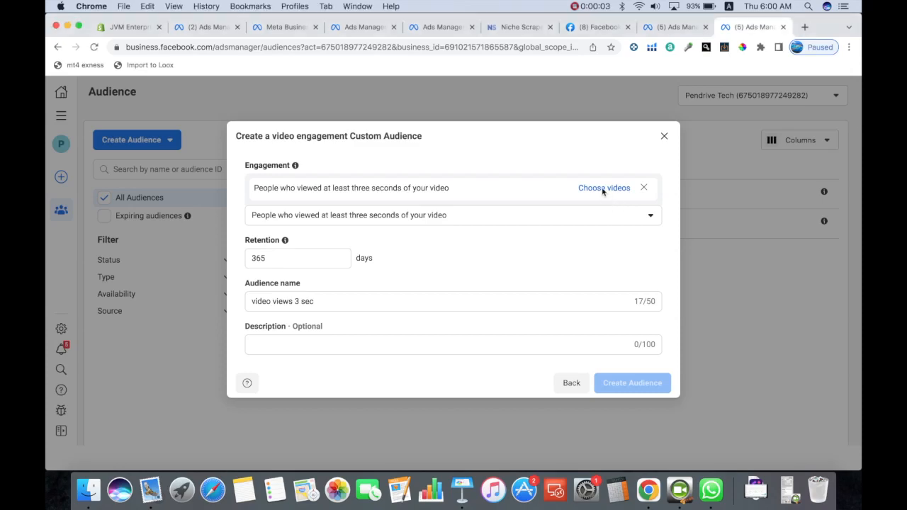
left_click(601, 190)
scroll(354, 323, "down", 5)
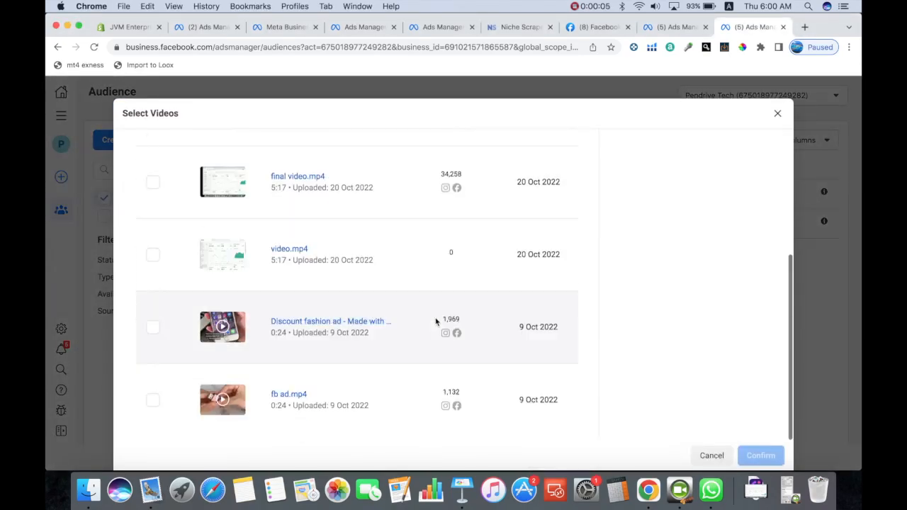
left_click(152, 327)
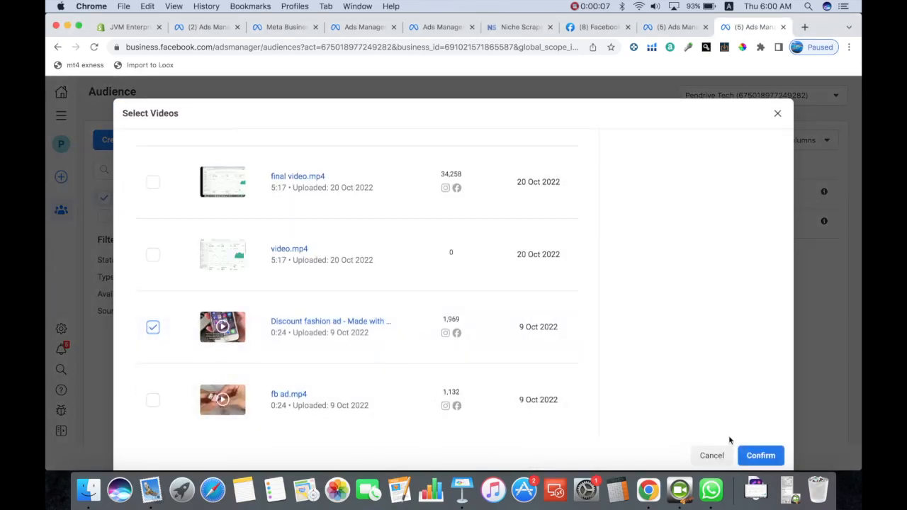
left_click(755, 454)
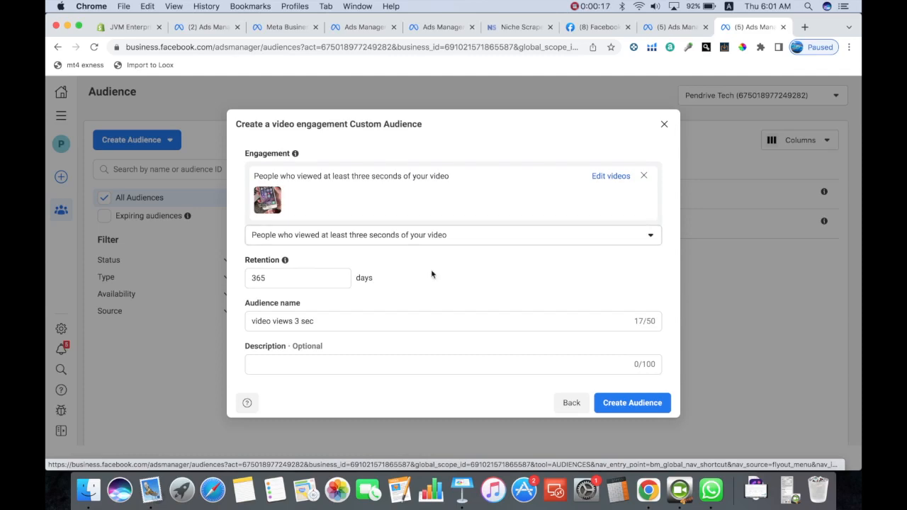
Set the three-second video audience's retention to 180 days and create the audience.
left_click(302, 278)
double_click(301, 278)
type("180")
left_click(480, 260)
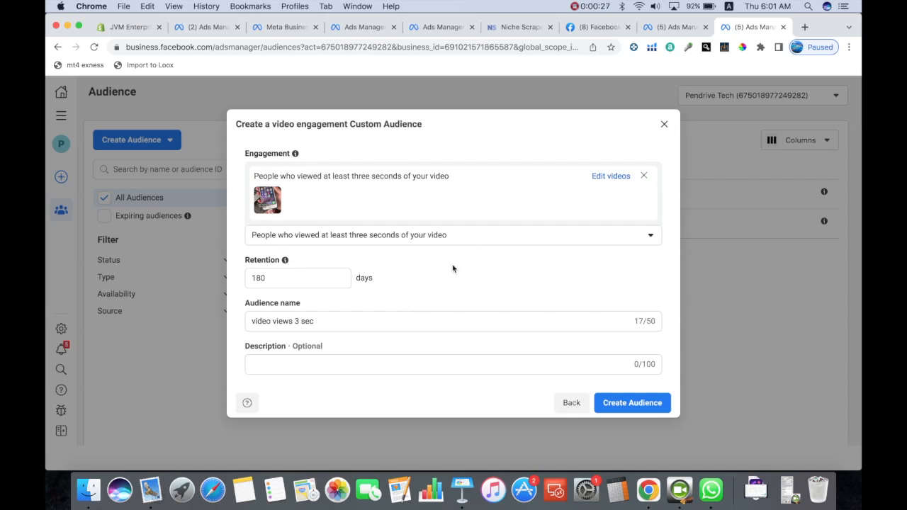
left_click(638, 403)
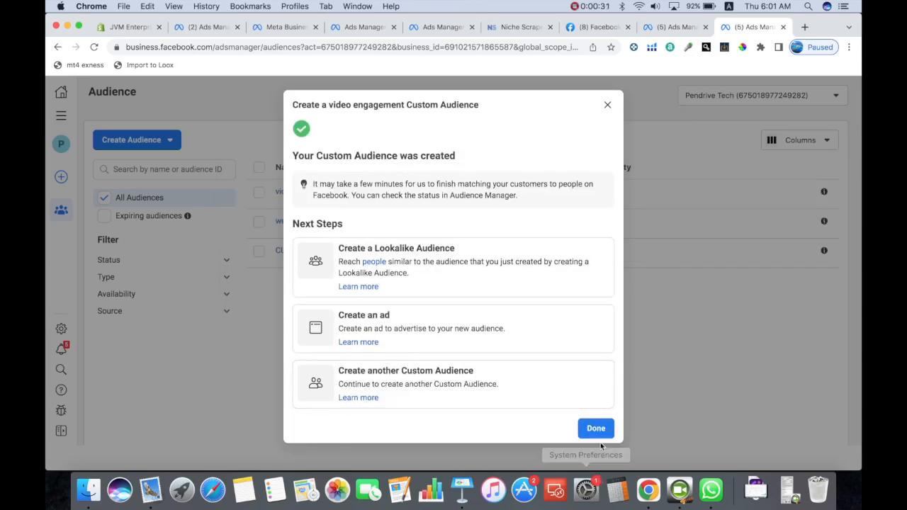
left_click(584, 428)
Start another Custom Audience from the Video source, with engagement set to people who have watched at least 95% of your video.
left_click(131, 139)
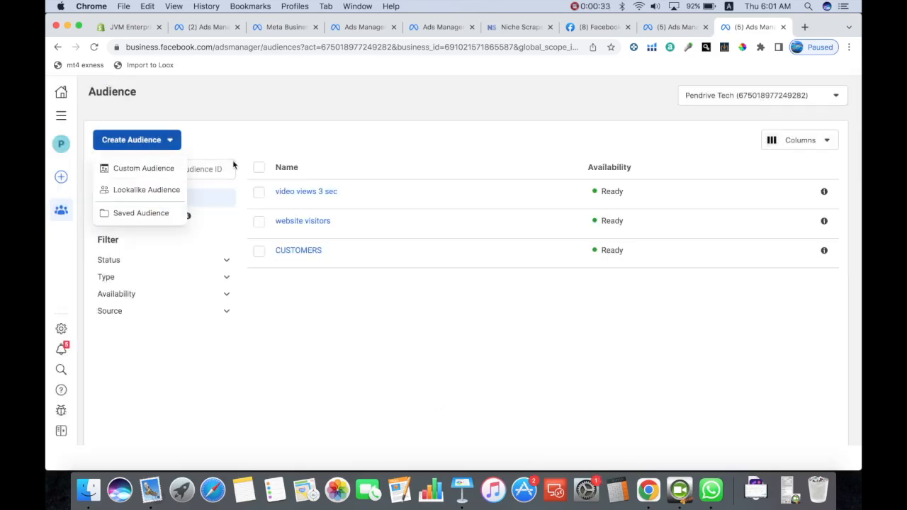
left_click(119, 170)
left_click(298, 273)
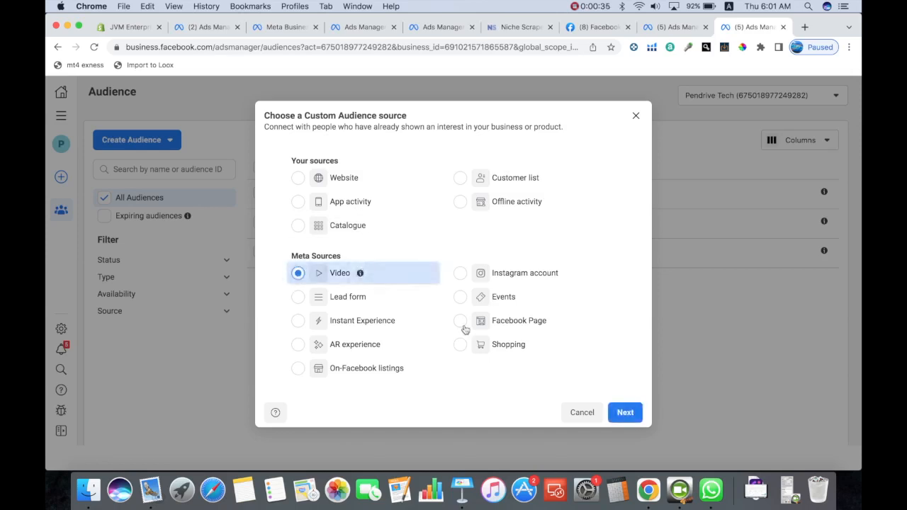
left_click(609, 410)
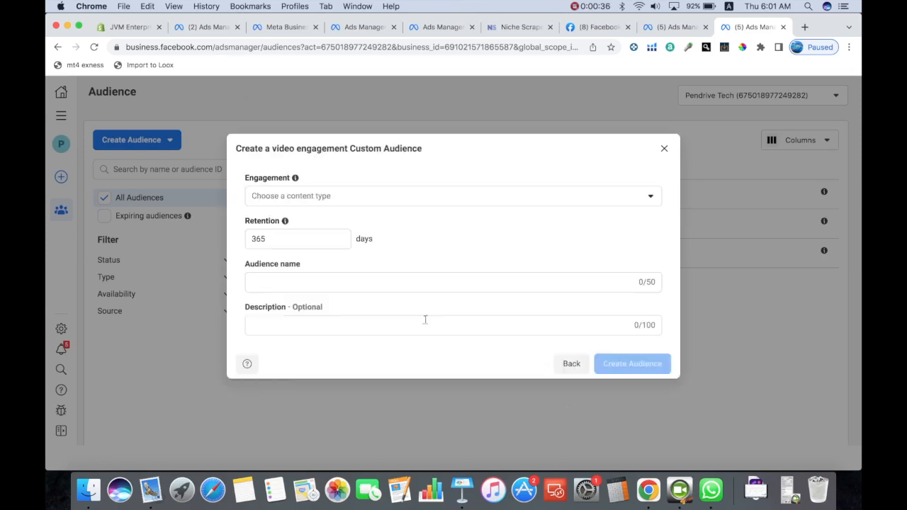
left_click(323, 195)
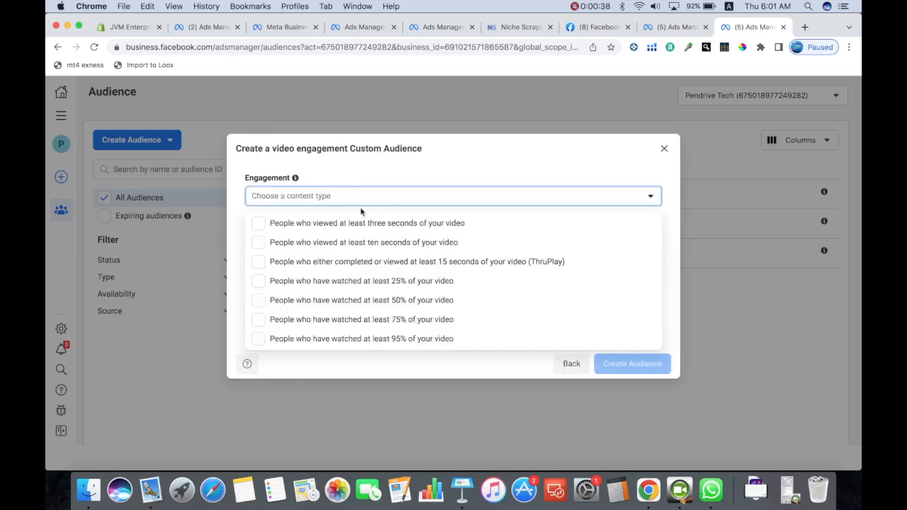
left_click(263, 339)
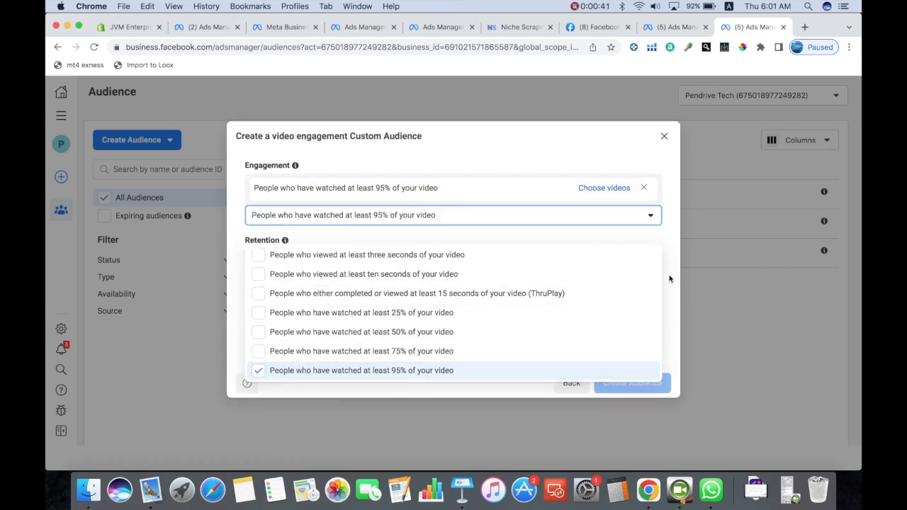
Set the 95% viewers audience's retention to 180 days and name it video ad views 95%.
left_click(265, 259)
left_click_drag(265, 259, 219, 263)
type("180")
left_click(294, 298)
type("video ad views 95%")
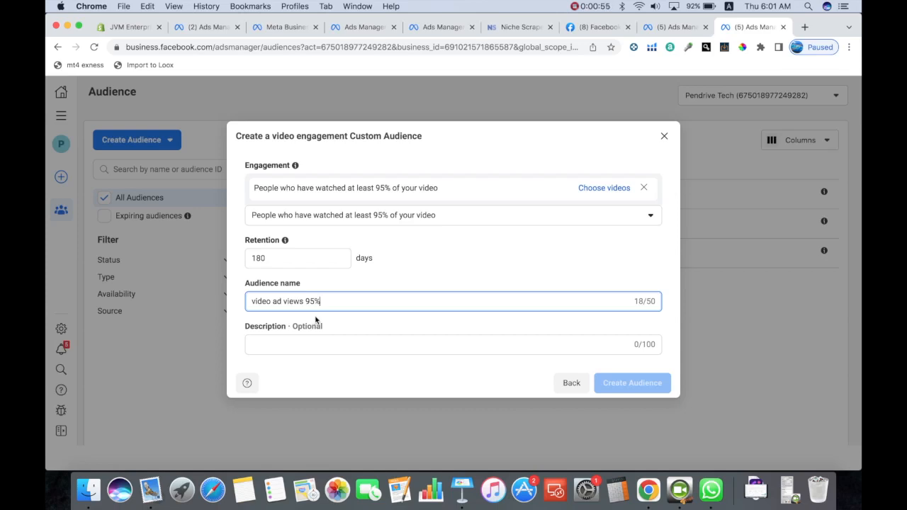
Choose the Discount fashion ad video for the 95% viewers audience and create the audience.
left_click(602, 191)
scroll(340, 294, "down", 5)
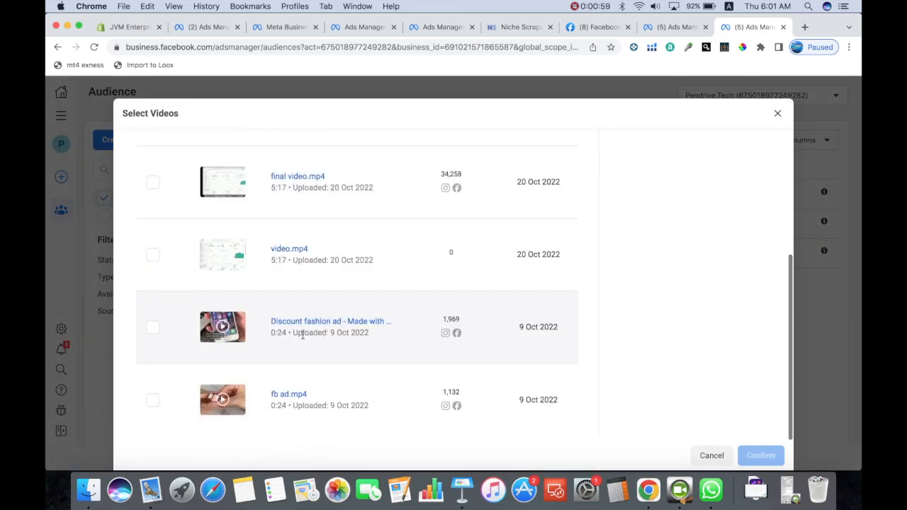
left_click(152, 328)
left_click(755, 455)
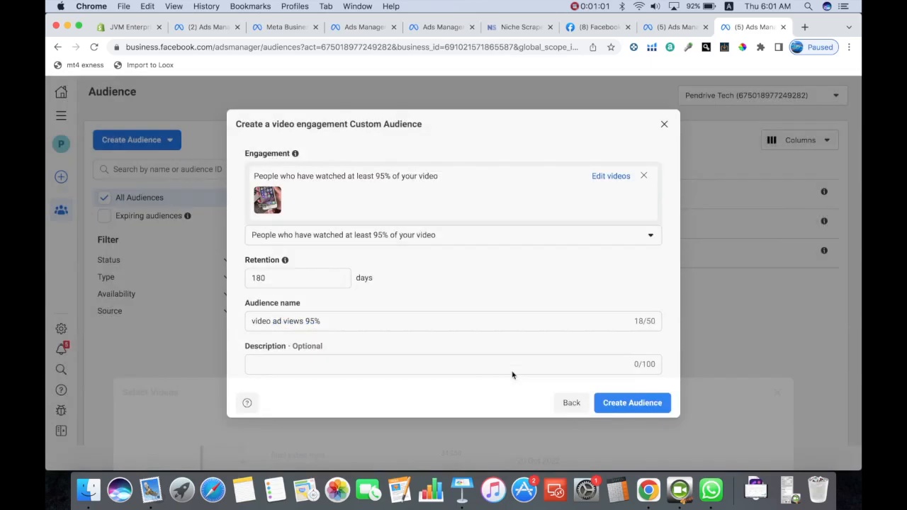
left_click(632, 403)
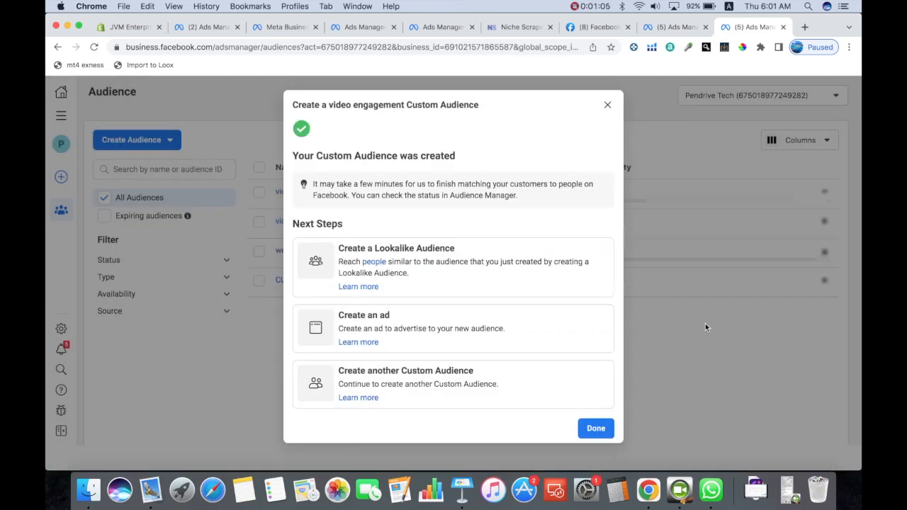
left_click(596, 429)
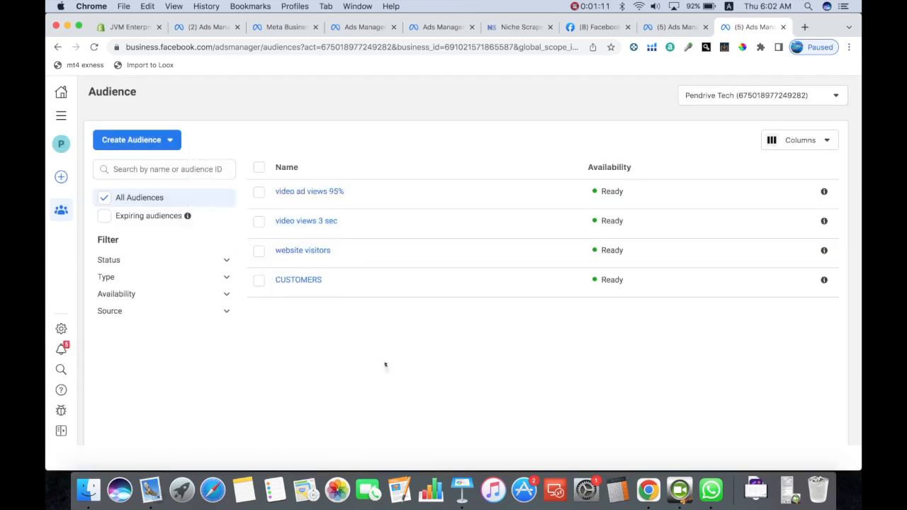
Start another new Custom Audience with Website as its source.
left_click(167, 141)
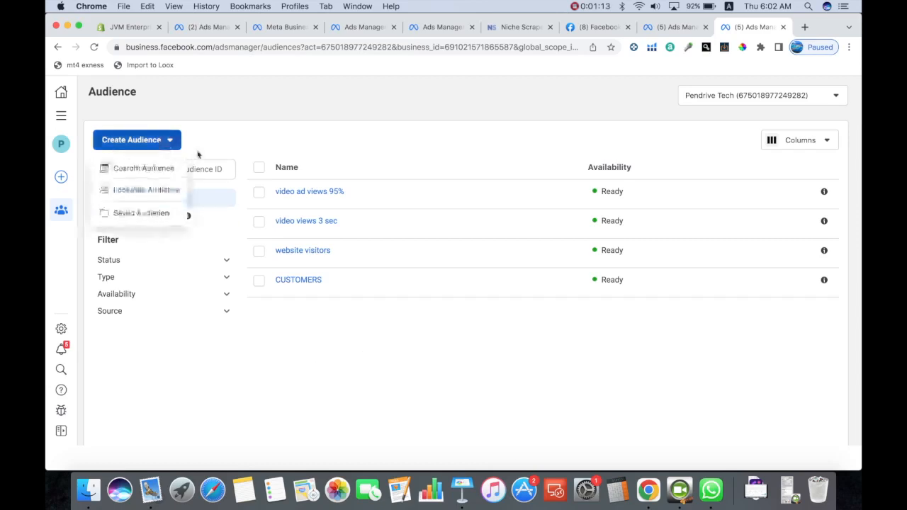
left_click(130, 175)
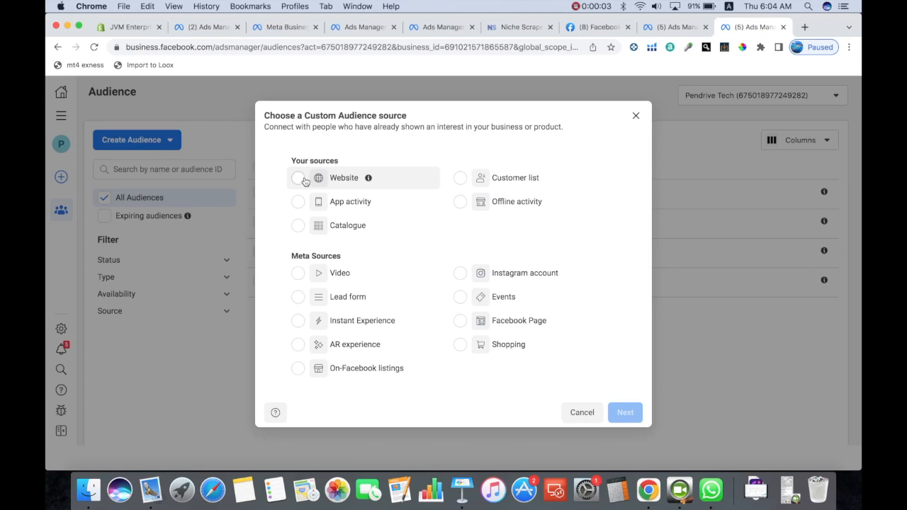
left_click(305, 182)
left_click(614, 412)
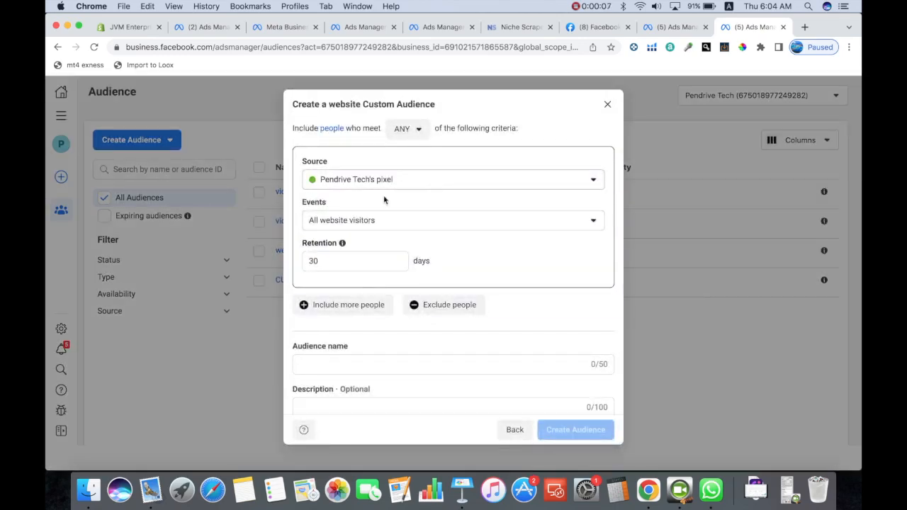
Set the website audience's event to AddToCart from Pendrive Tech's pixel, with a retention of 180 days.
left_click(402, 221)
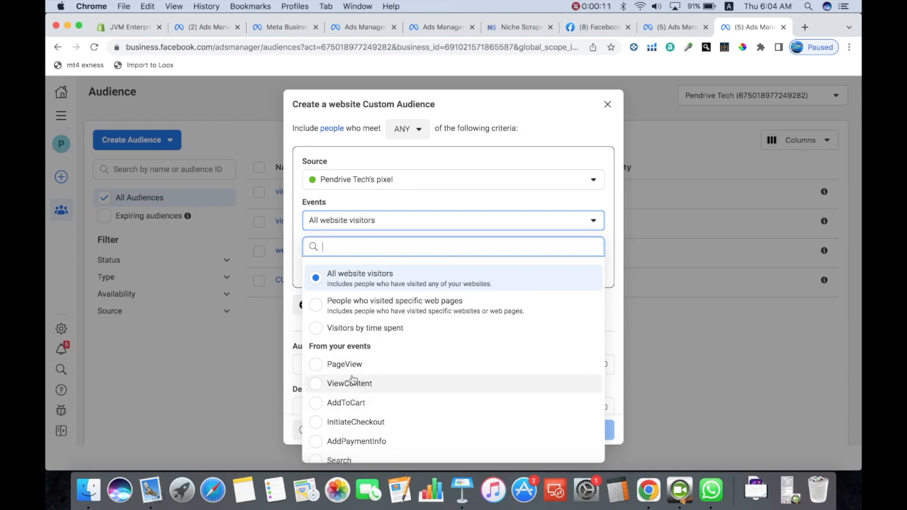
scroll(331, 384, "down", 1)
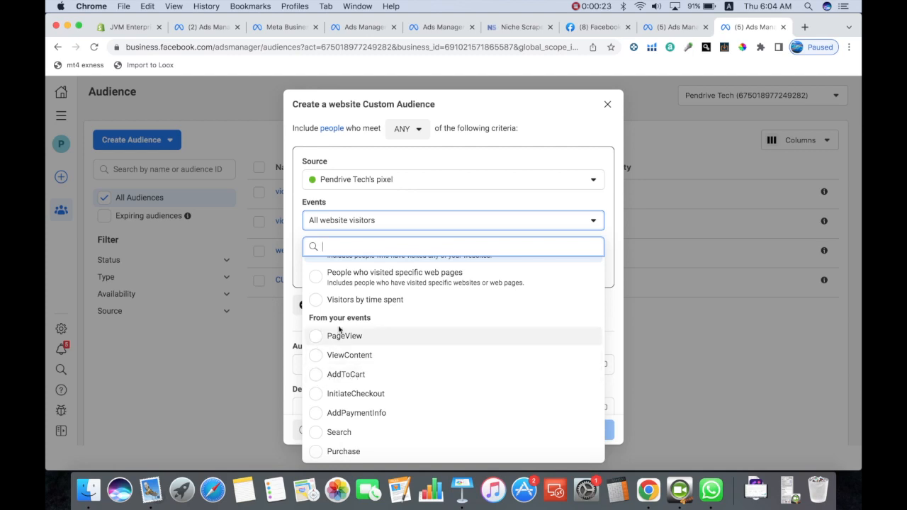
left_click(317, 374)
left_click_drag(341, 262, 260, 266)
type("9")
key("BackSpace")
type("90")
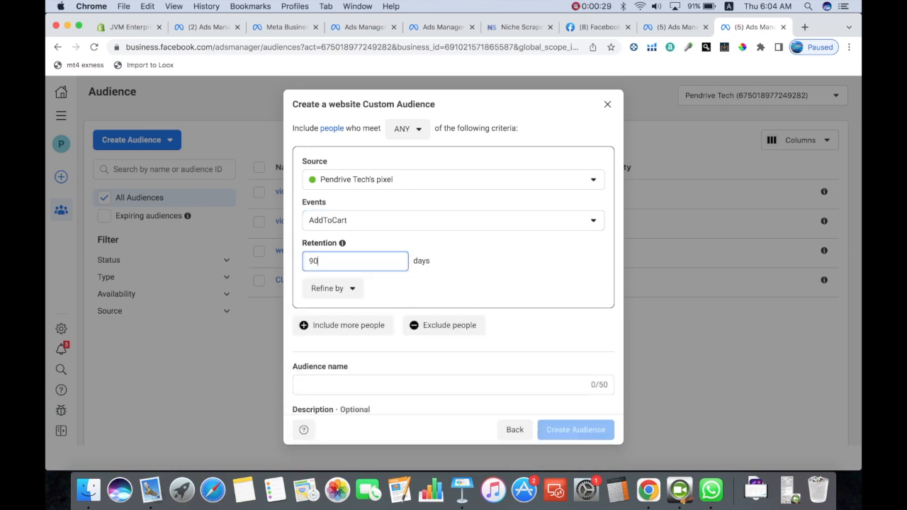
key("BackSpace")
key("BackSpace")
type("180")
Name the website audience ADD TO CART, create it, and close its summary.
scroll(397, 284, "down", 2)
left_click(319, 344)
type("a")
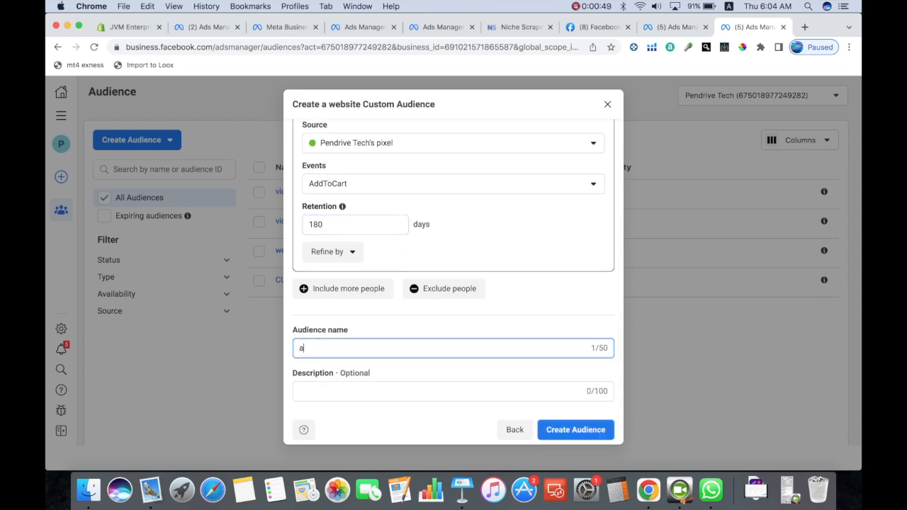
type("dd")
key("BackSpace")
key("BackSpace")
key("BackSpace")
type("ADD TO CART")
left_click(573, 434)
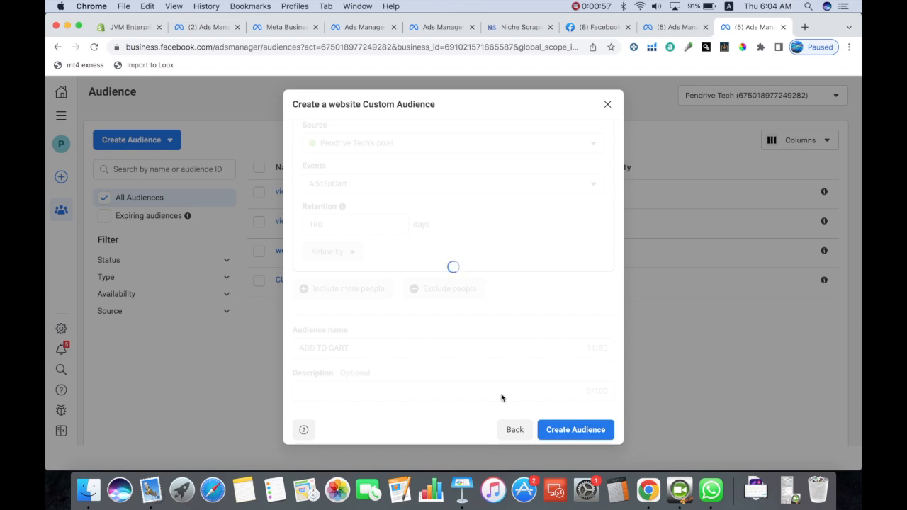
left_click(592, 428)
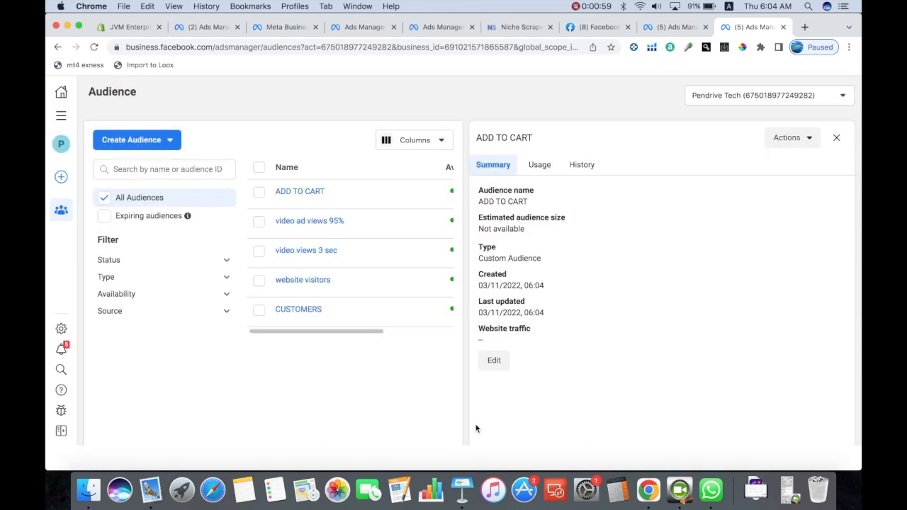
left_click(837, 138)
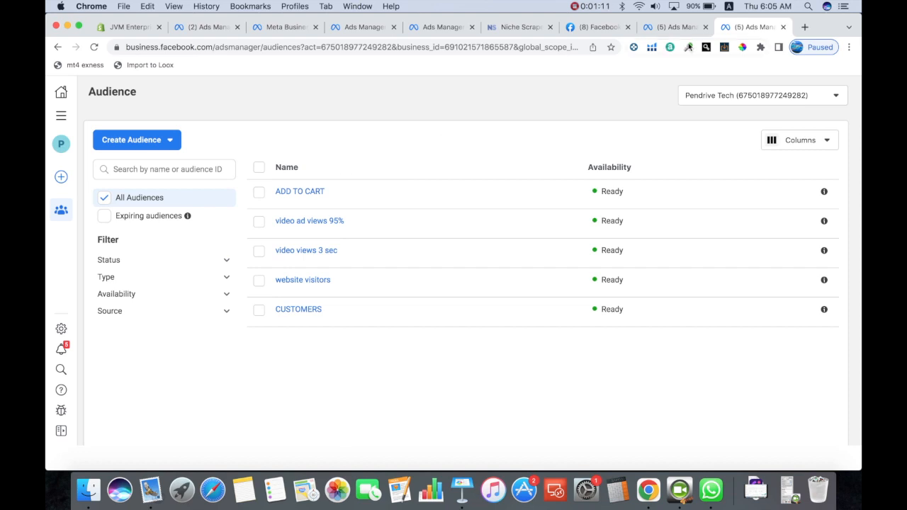
Create a new manual sales campaign with the Sales objective in the ads view and name it retargeting.
left_click(670, 30)
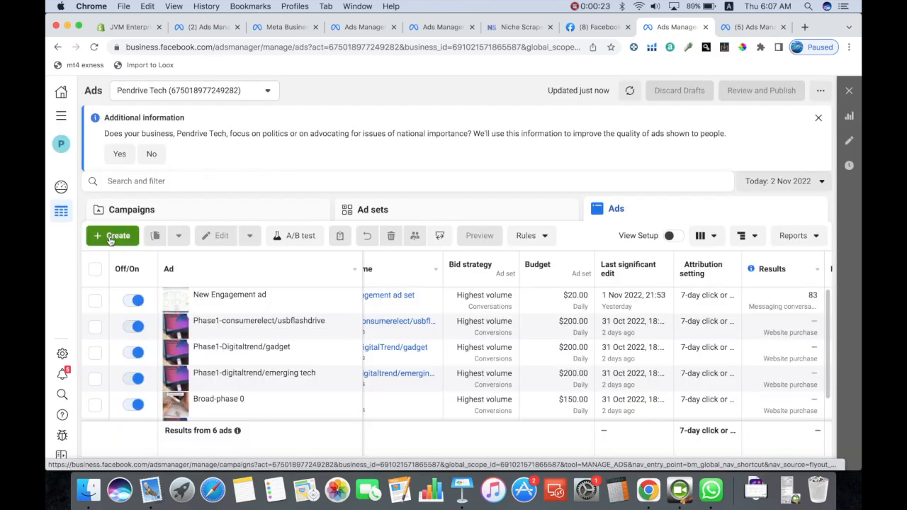
left_click(110, 236)
scroll(359, 367, "down", 3)
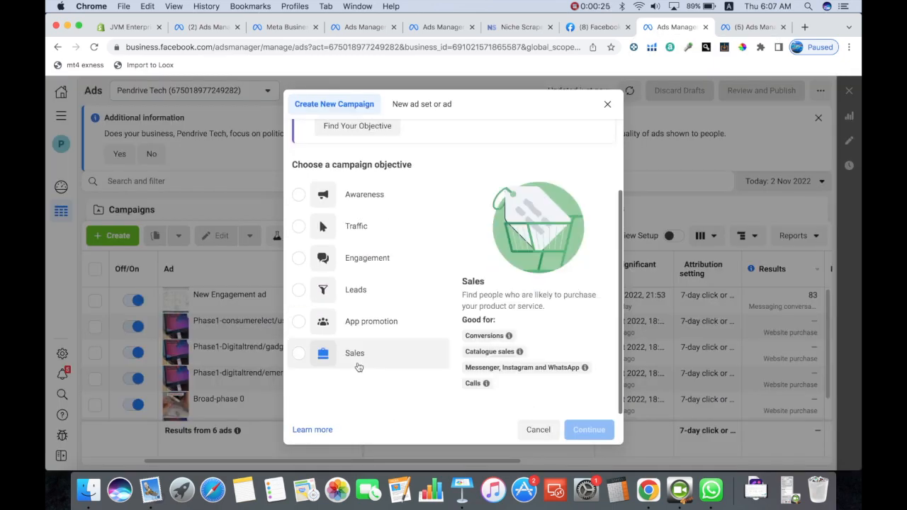
left_click(299, 353)
left_click(589, 430)
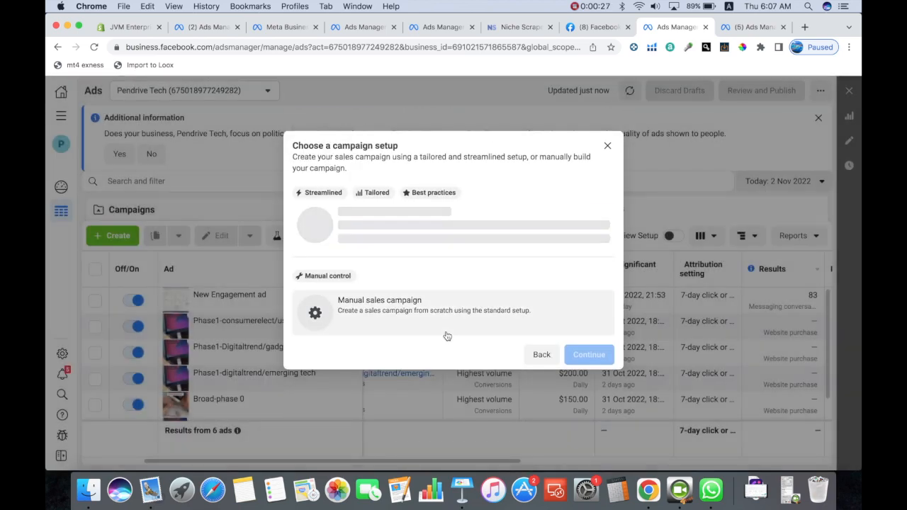
left_click(362, 316)
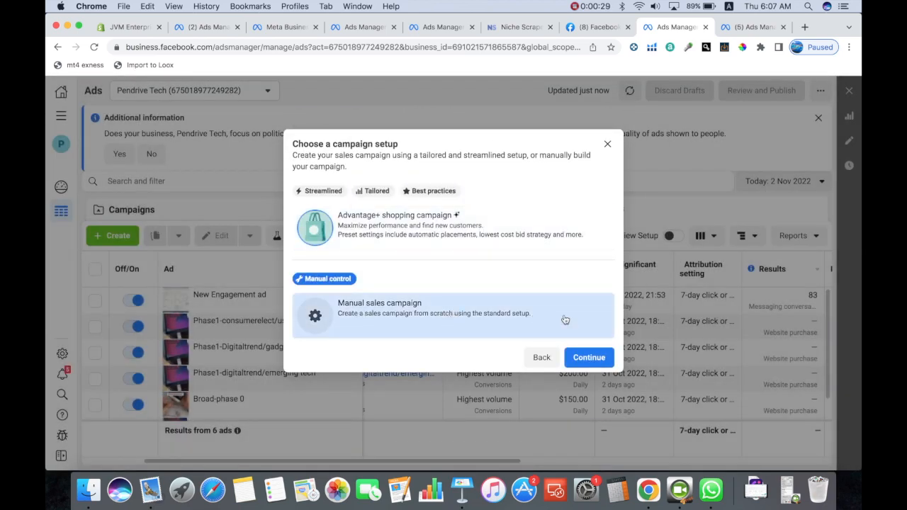
left_click(588, 356)
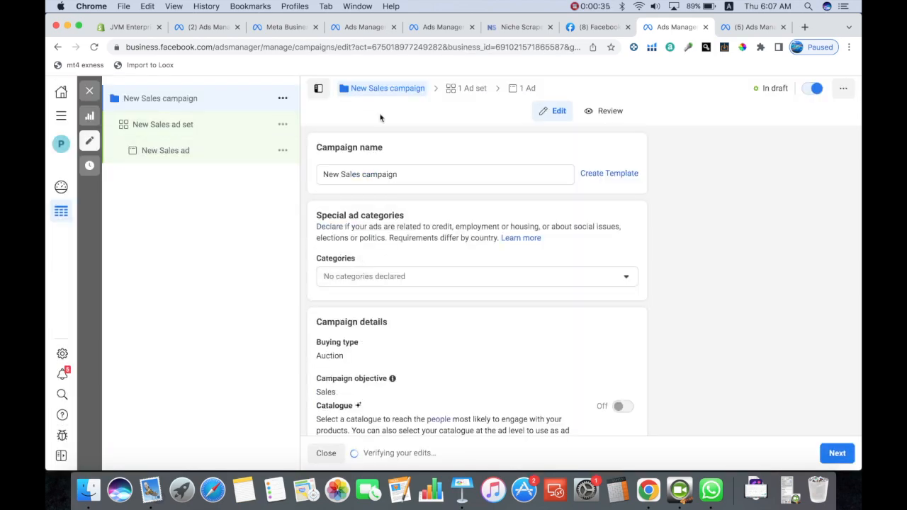
left_click_drag(416, 176, 75, 178)
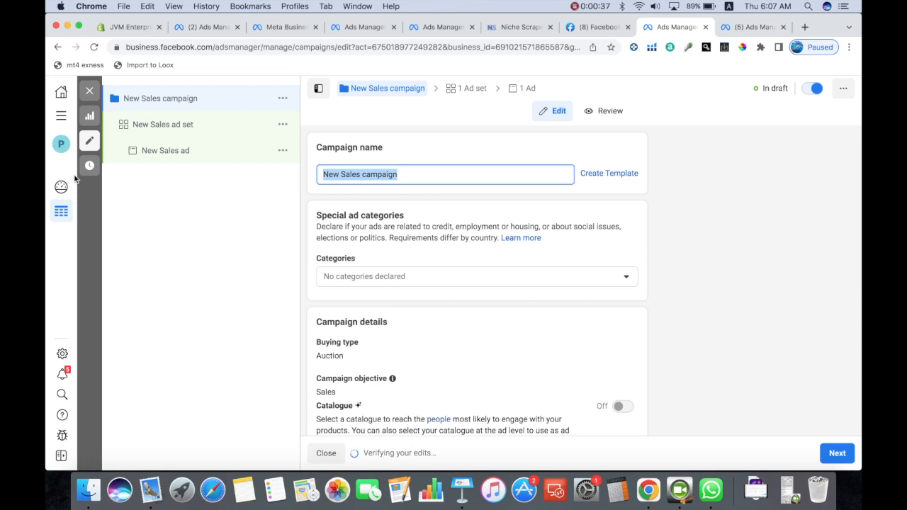
type("retargeting")
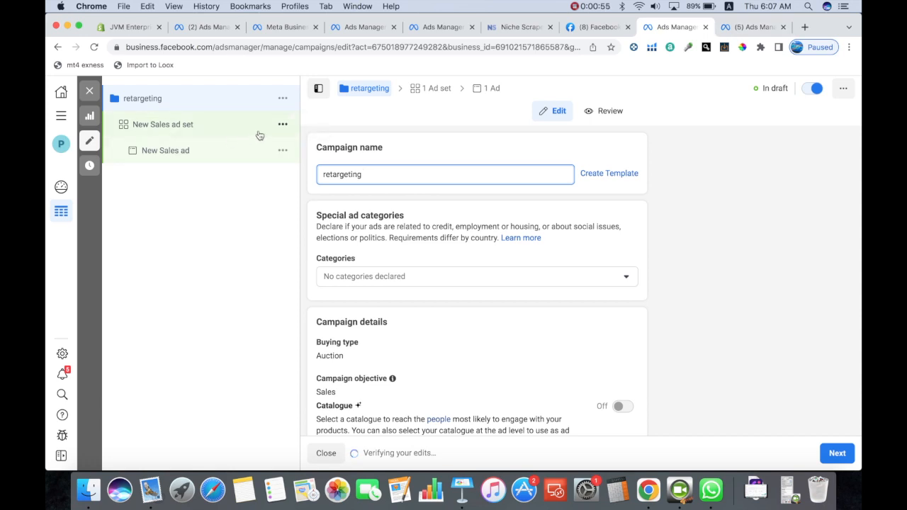
Duplicate the New Sales ad set into the existing retargeting campaign with 5 copies, keeping standard enhancements on.
left_click(280, 126)
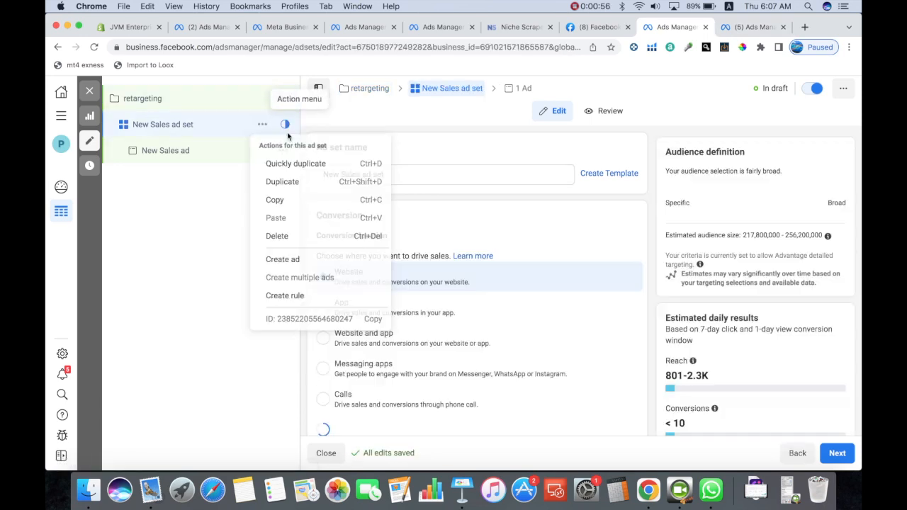
left_click(291, 182)
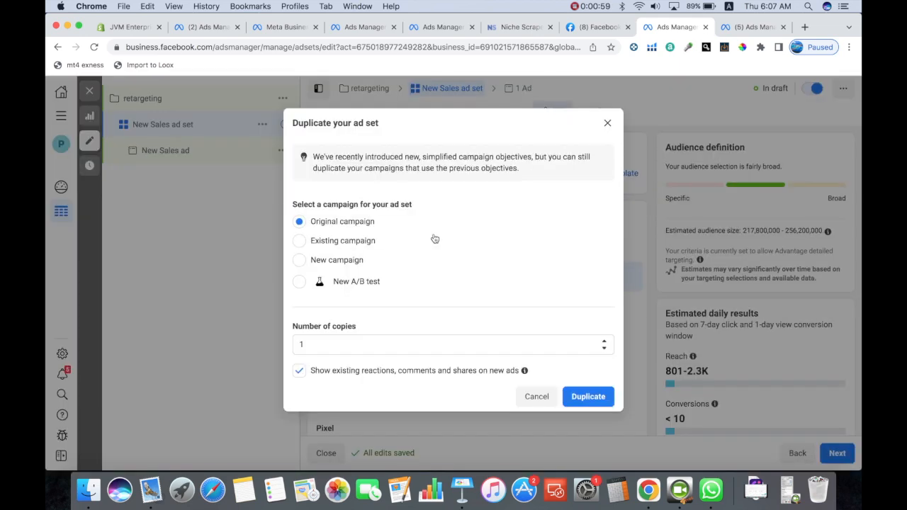
left_click(337, 354)
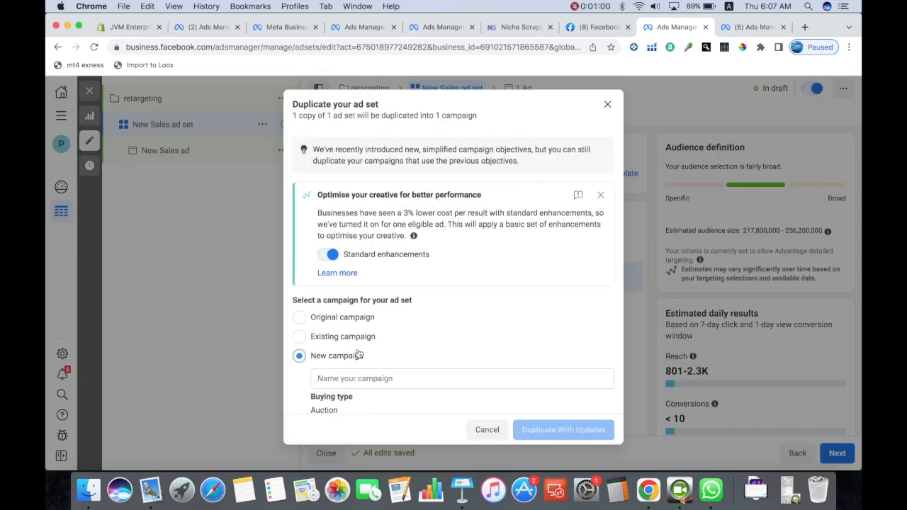
left_click(299, 338)
scroll(445, 367, "down", 3)
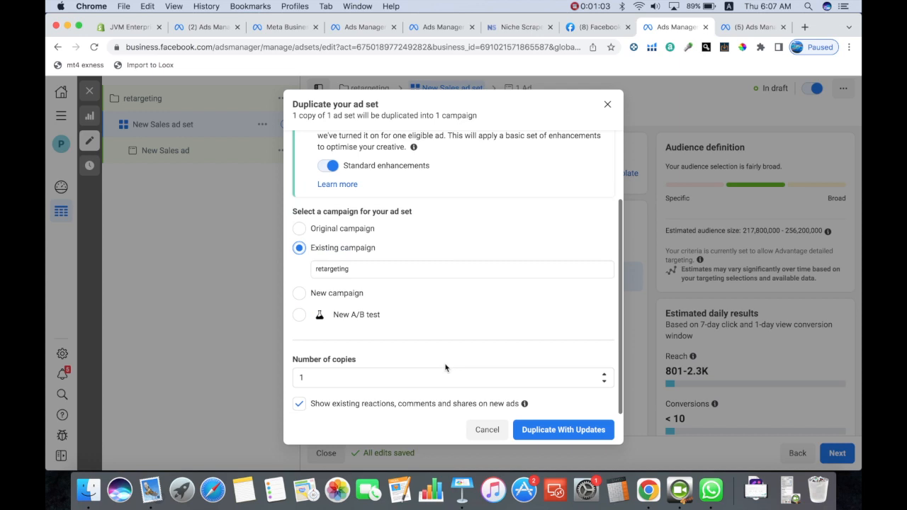
left_click(604, 376)
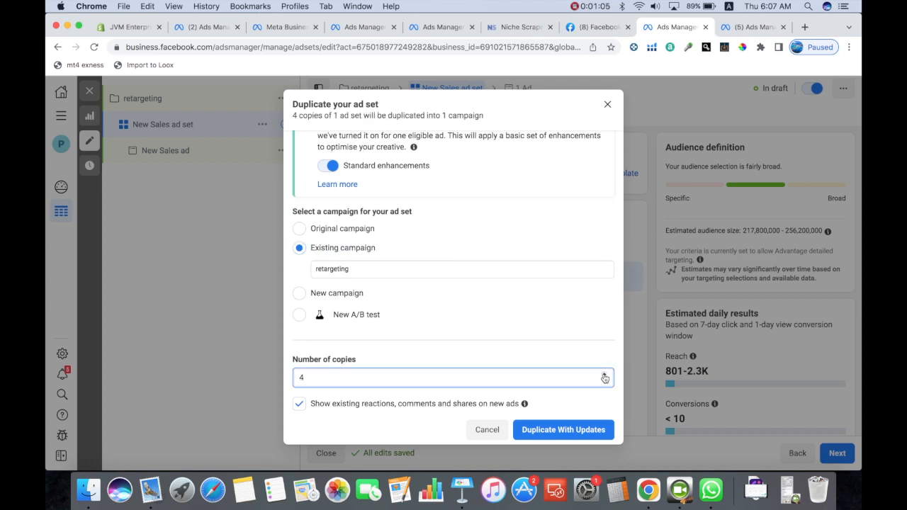
left_click(537, 429)
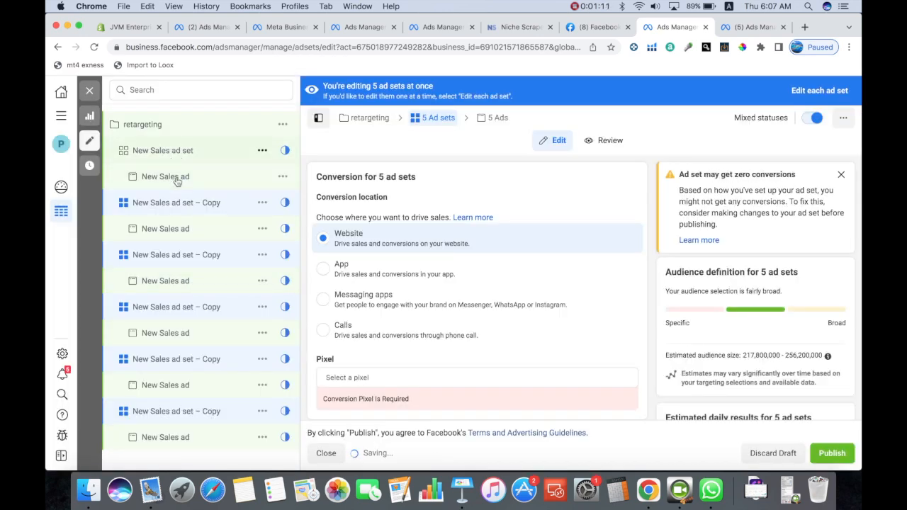
Rename the retargeting campaign as "retargeting - pendrive- cbo".
left_click(146, 126)
left_click(389, 176)
type("- ")
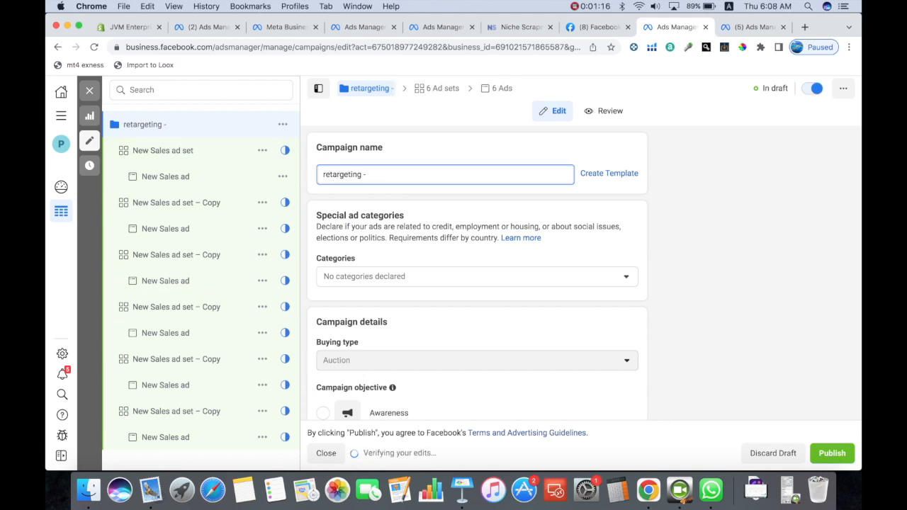
type("pendrive- cbp")
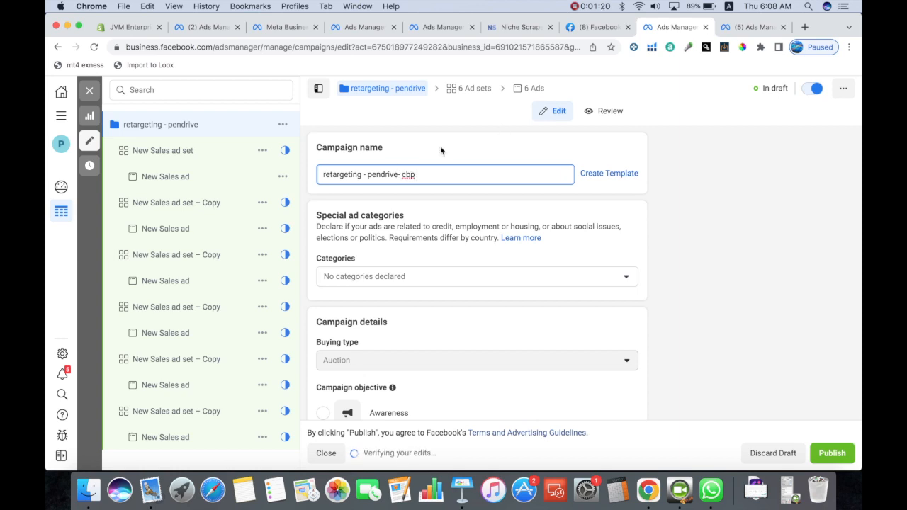
key("BackSpace")
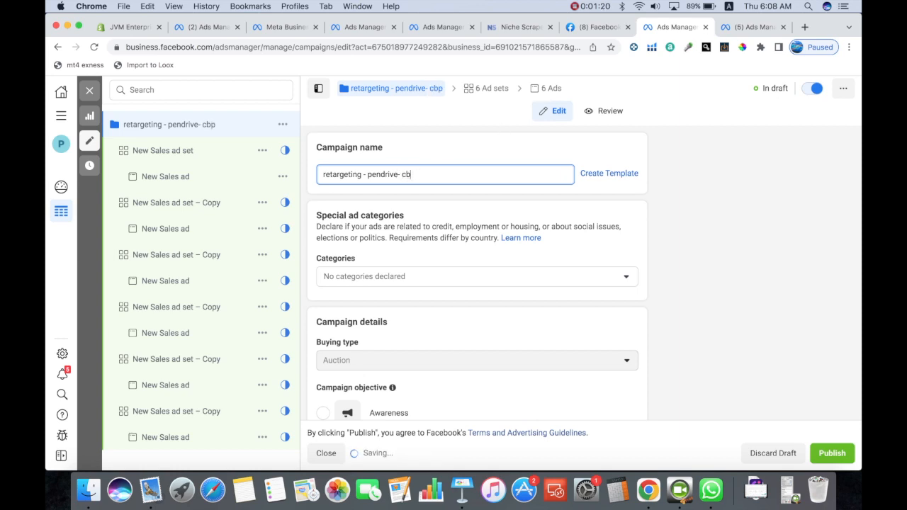
type("0")
key("BackSpace")
Turn on Advantage campaign budget for the campaign and set a daily budget of 100 USD.
scroll(418, 270, "down", 6)
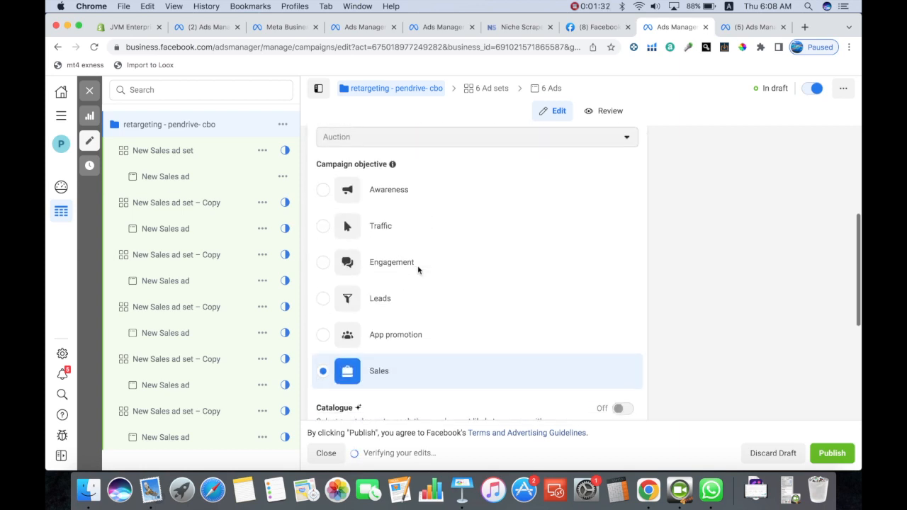
scroll(418, 270, "down", 2)
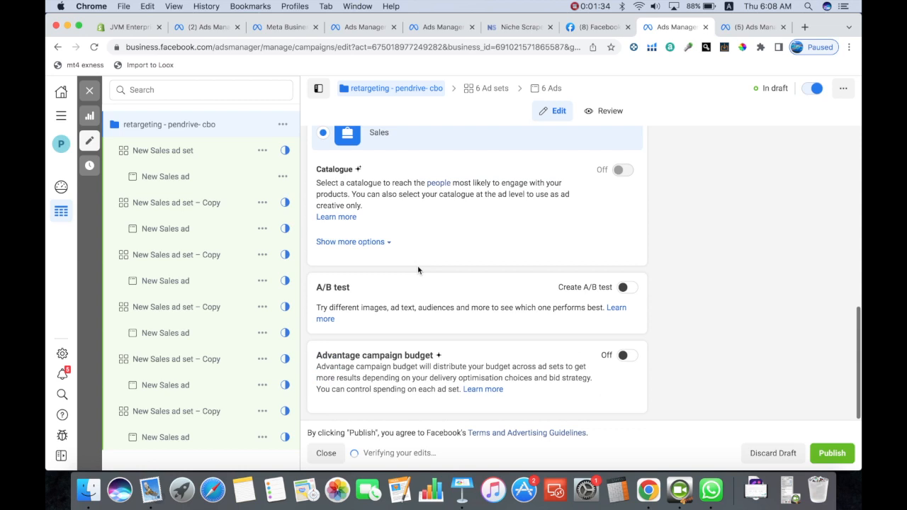
left_click(626, 356)
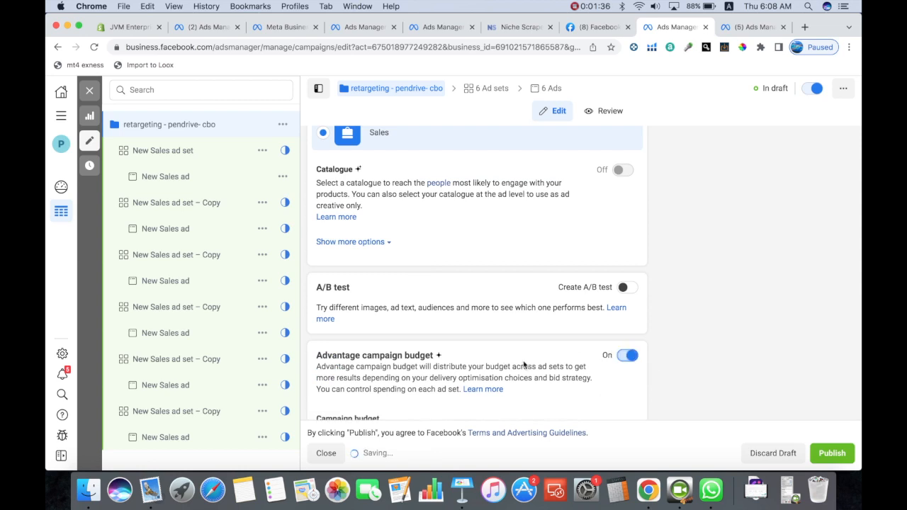
scroll(524, 365, "down", 5)
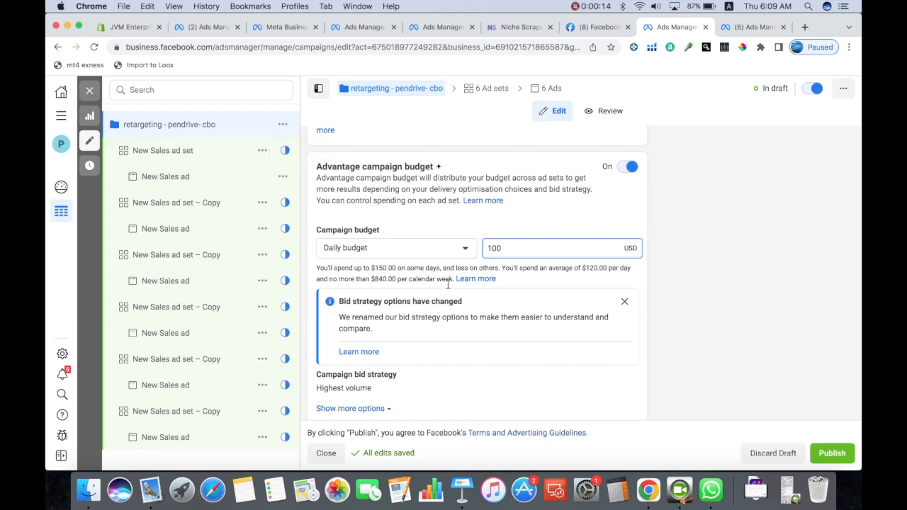
scroll(440, 333, "down", 1)
scroll(439, 330, "up", 1)
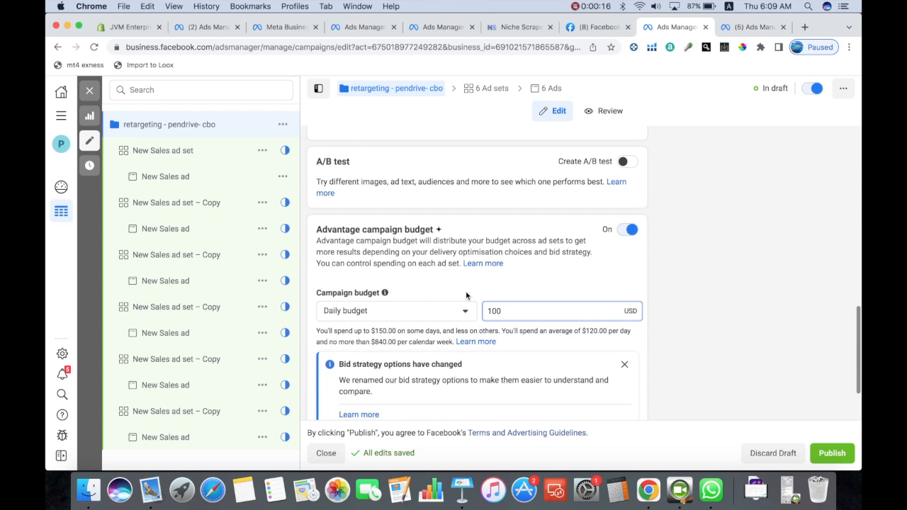
scroll(465, 291, "down", 1)
Rename the campaign's original New Sales ad set as "website visitors".
left_click(177, 151)
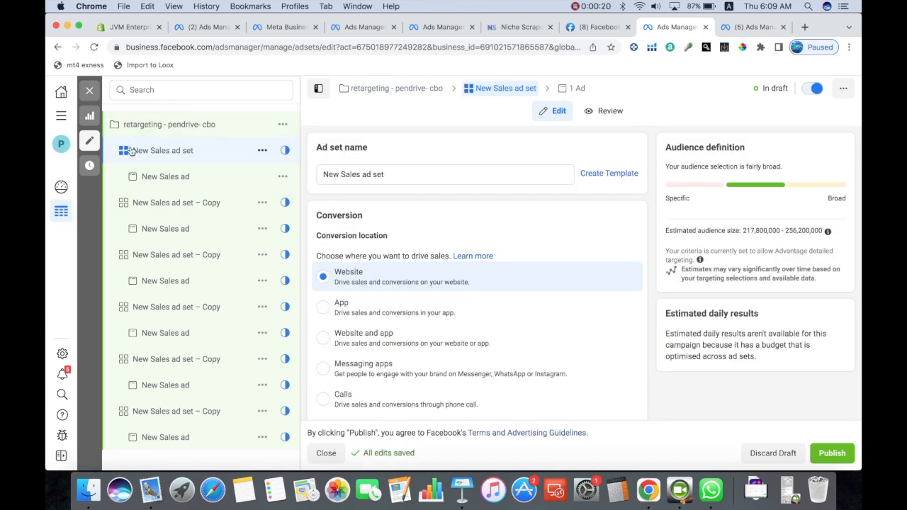
left_click(393, 174)
left_click_drag(393, 175, 284, 177)
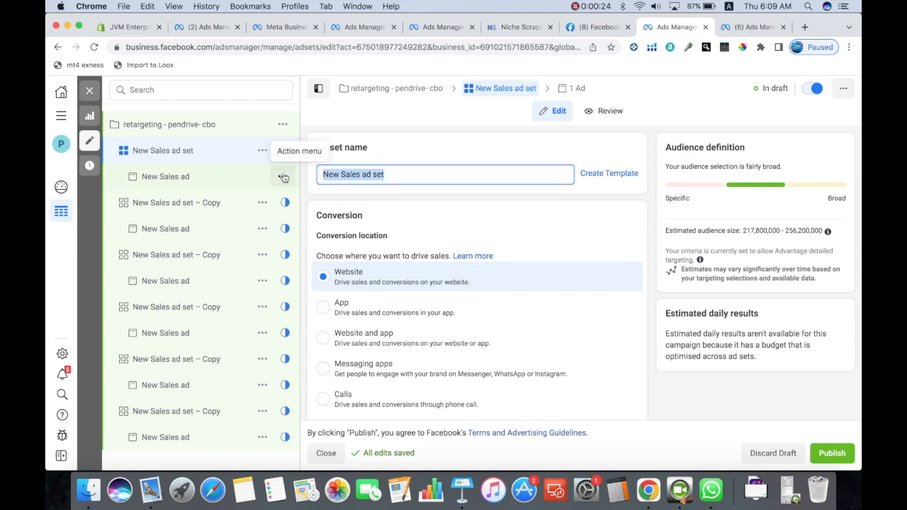
type("website")
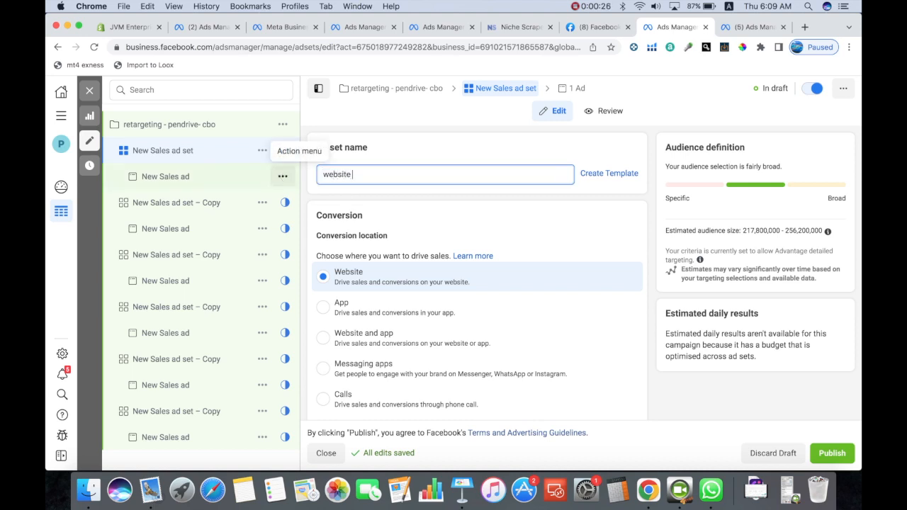
type(" visitors")
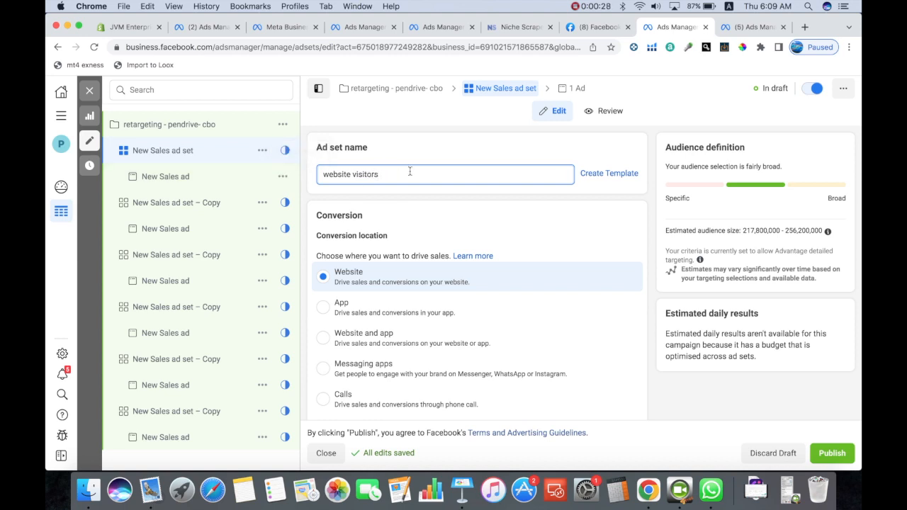
Choose Pendrive Tech's pixel for the website visitors ad set, keeping Website as the conversion location.
scroll(476, 248, "down", 1)
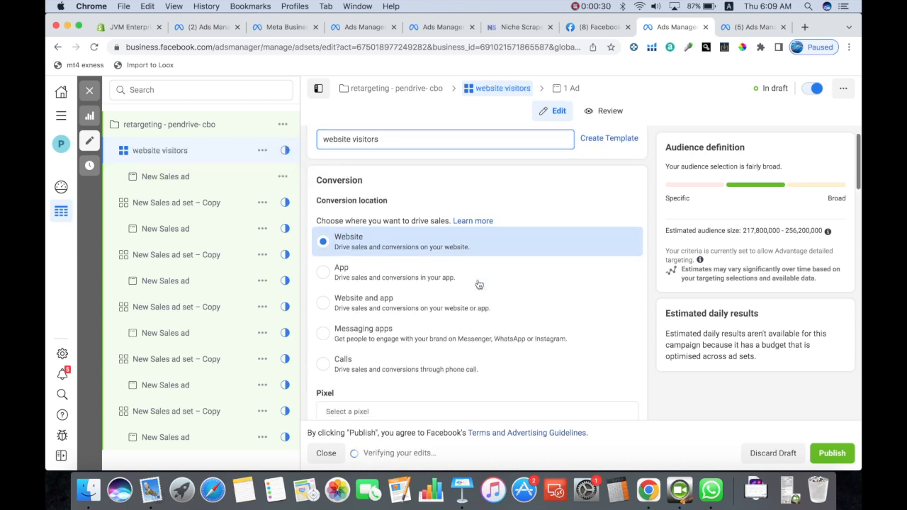
scroll(425, 269, "down", 4)
scroll(417, 263, "down", 1)
left_click(417, 260)
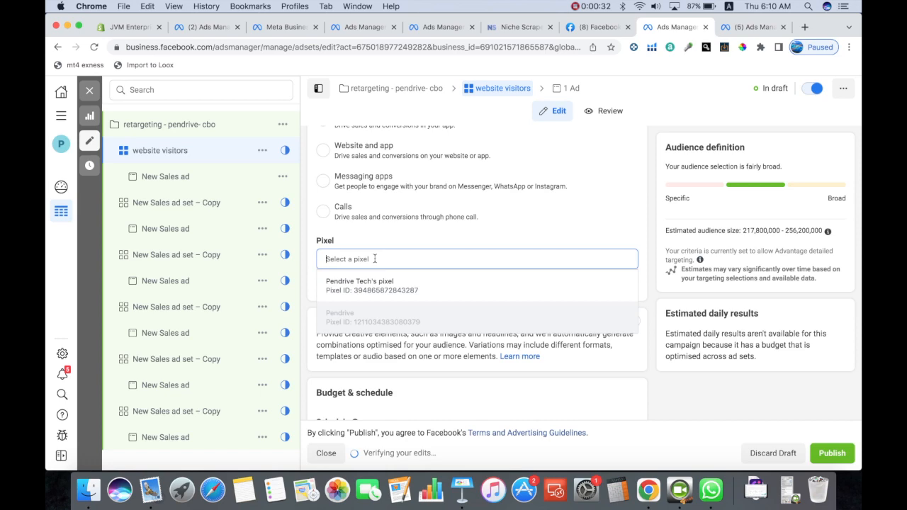
left_click(425, 283)
scroll(442, 251, "down", 3)
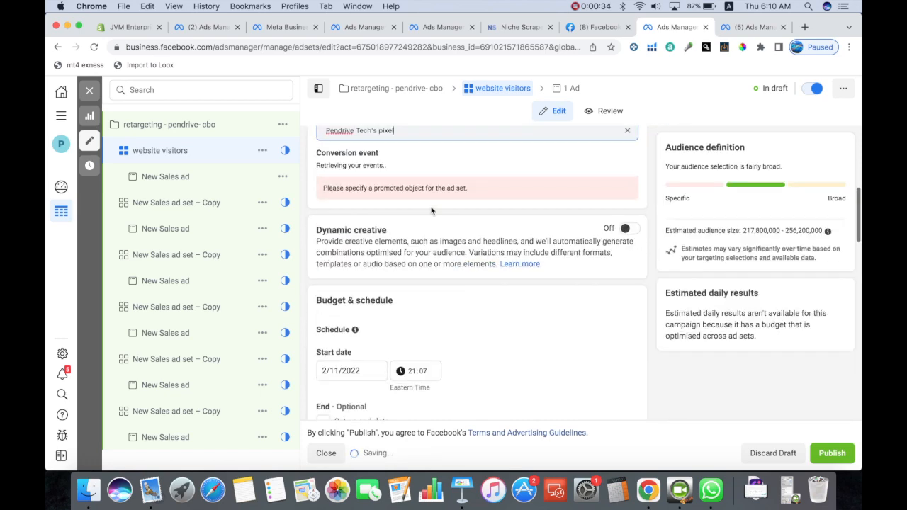
Set Purchase as the conversion event for the website visitors ad set.
left_click(380, 173)
type("p")
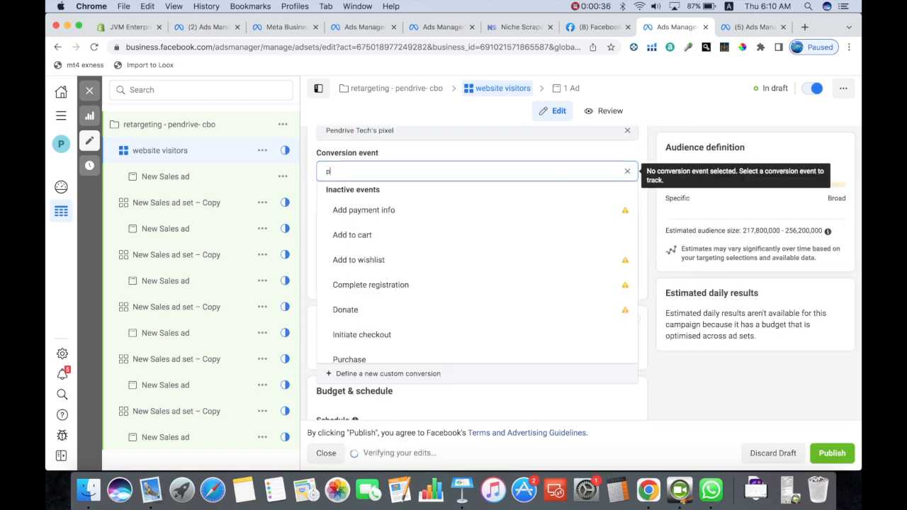
type("urc")
left_click(376, 216)
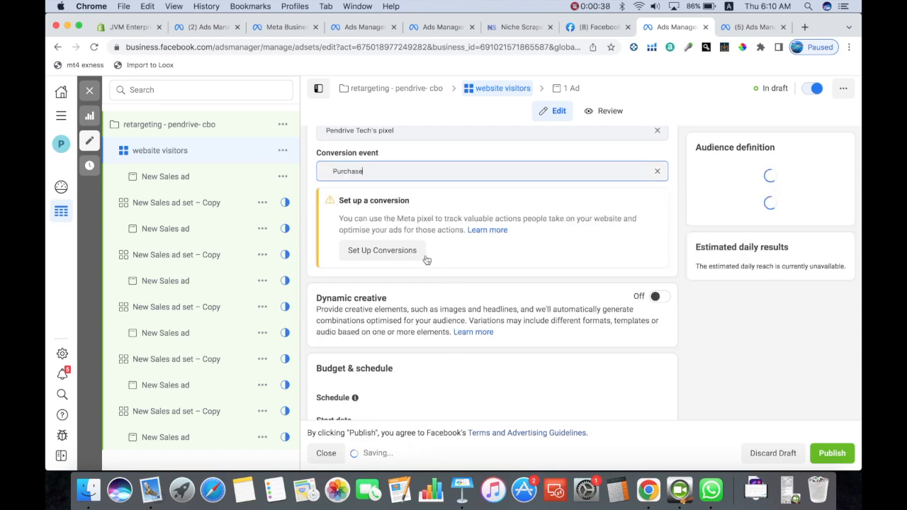
Include the "website visitors" Custom Audience in the website visitors ad set's targeting.
scroll(446, 314, "down", 10)
scroll(446, 314, "down", 3)
left_click(368, 218)
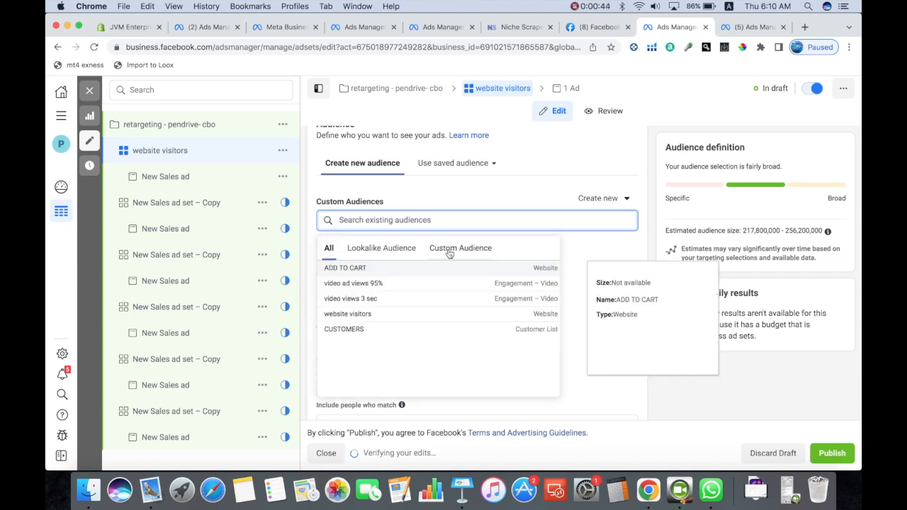
left_click(449, 250)
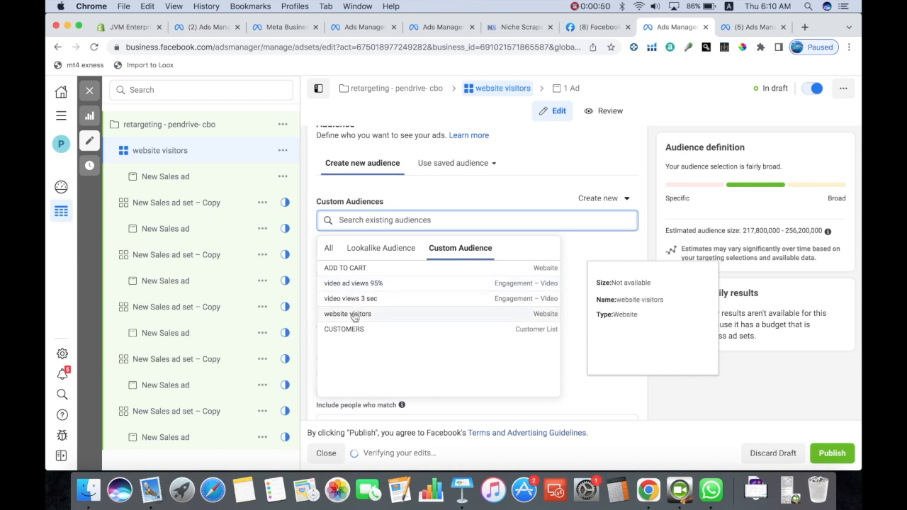
left_click(427, 319)
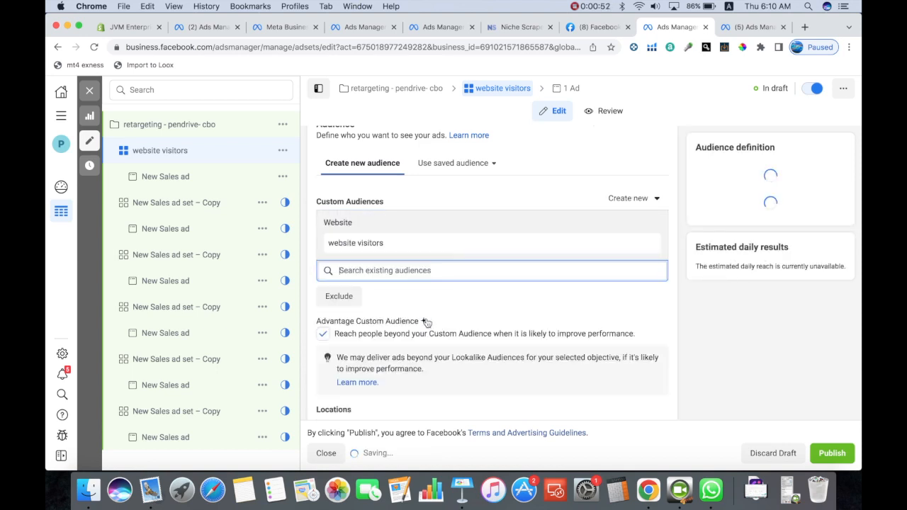
left_click(649, 278)
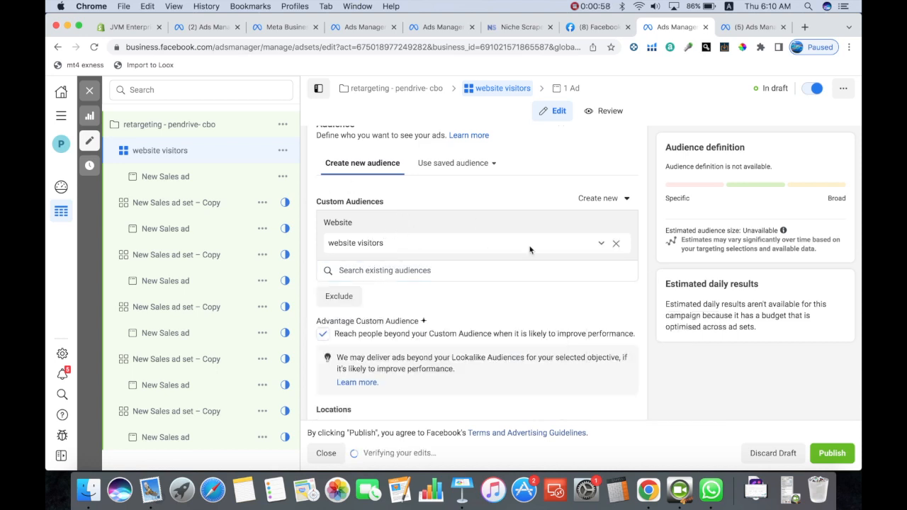
scroll(566, 384, "down", 10)
scroll(566, 384, "down", 3)
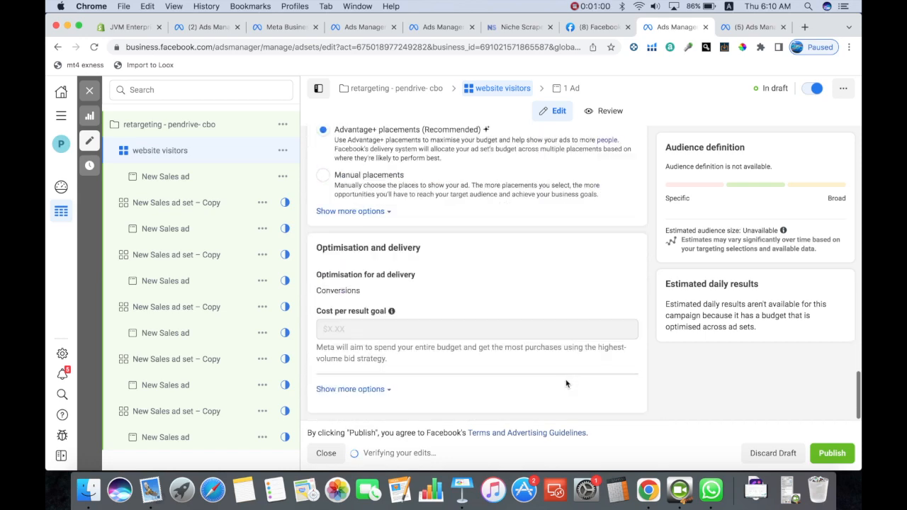
scroll(566, 383, "up", 10)
left_click(152, 177)
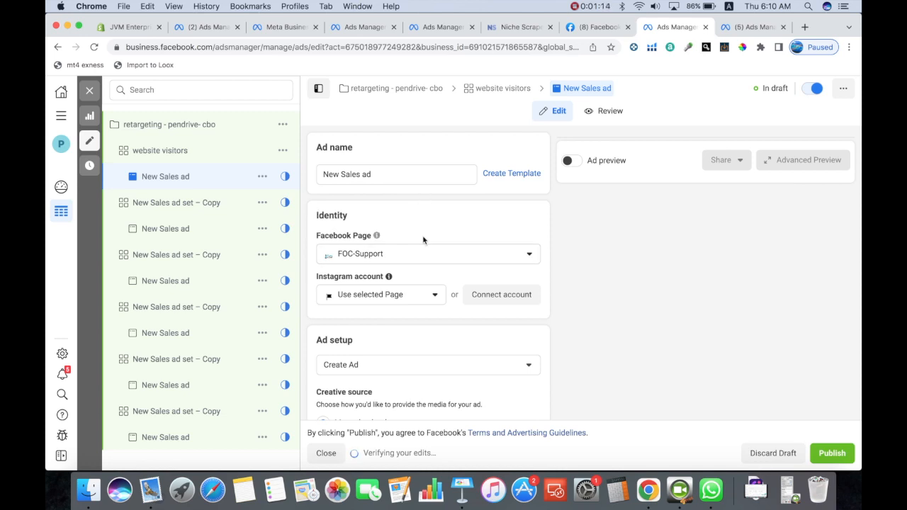
left_click(150, 152)
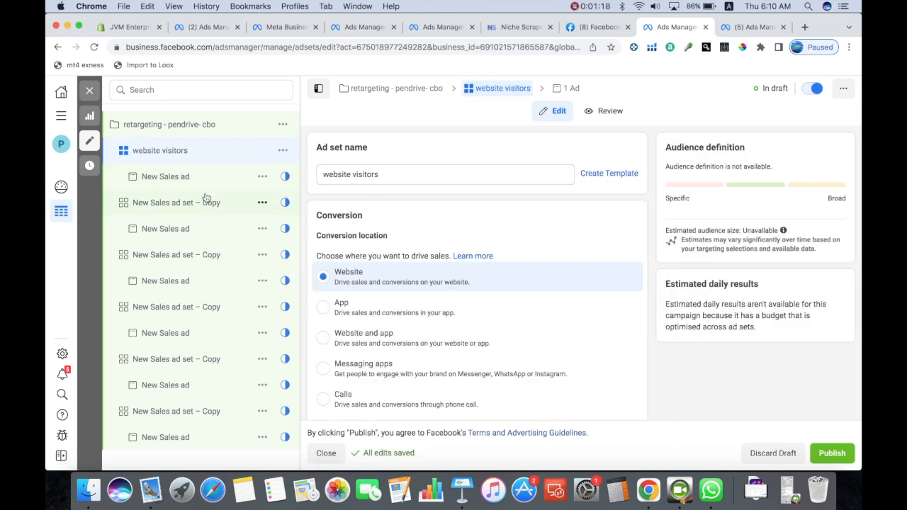
Rename the first copied New Sales ad set, directly below website visitors, as "add to cart".
left_click(170, 207)
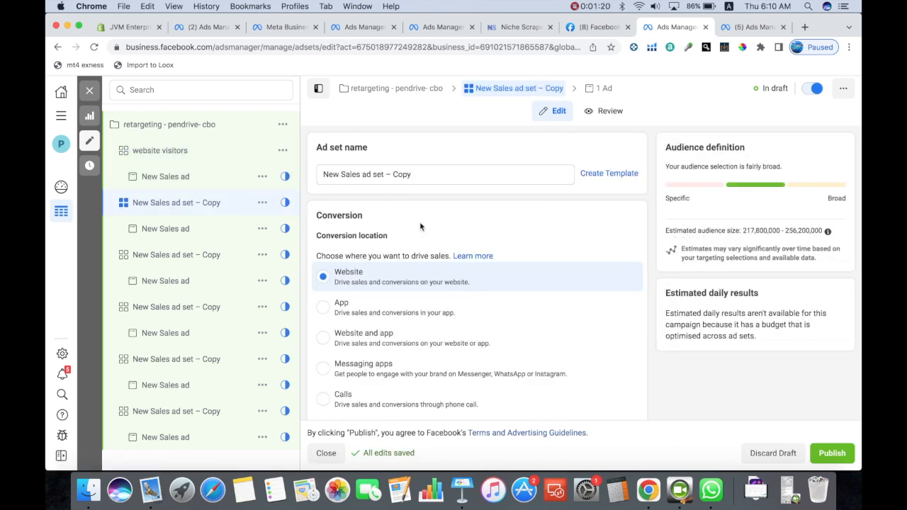
left_click(411, 175)
left_click_drag(418, 175, 298, 182)
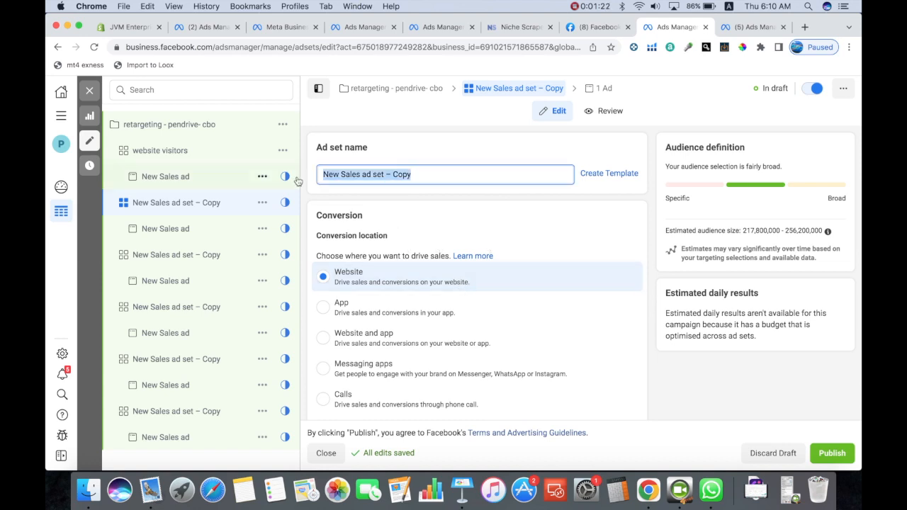
key("BackSpace")
type("ad")
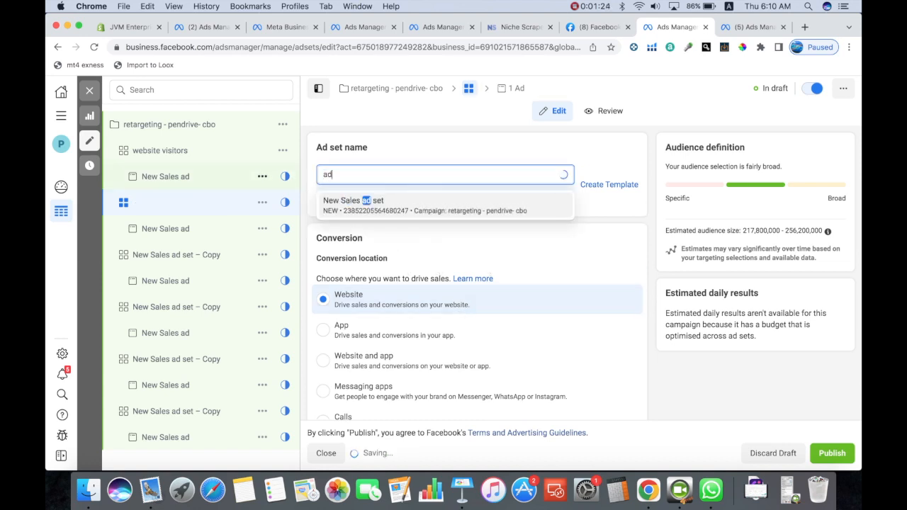
type("d to cart")
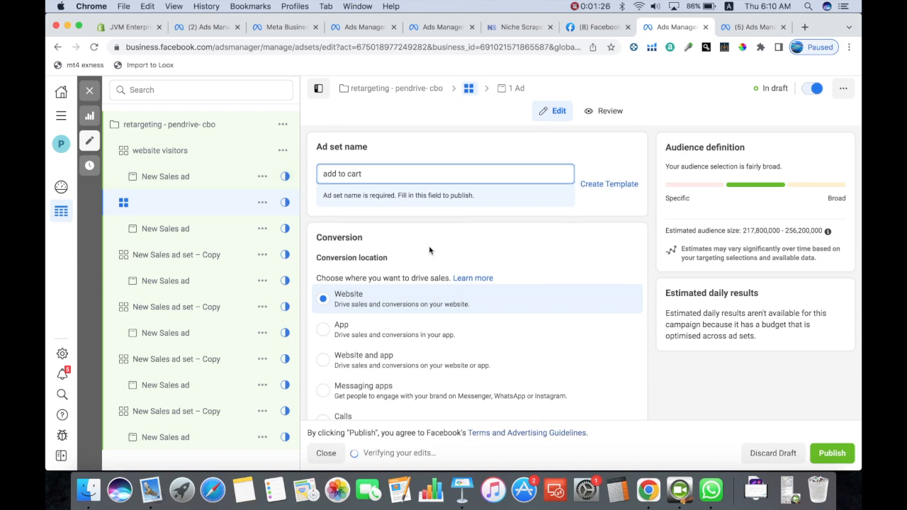
Set Purchase as the conversion event for the add to cart ad set.
scroll(352, 287, "down", 5)
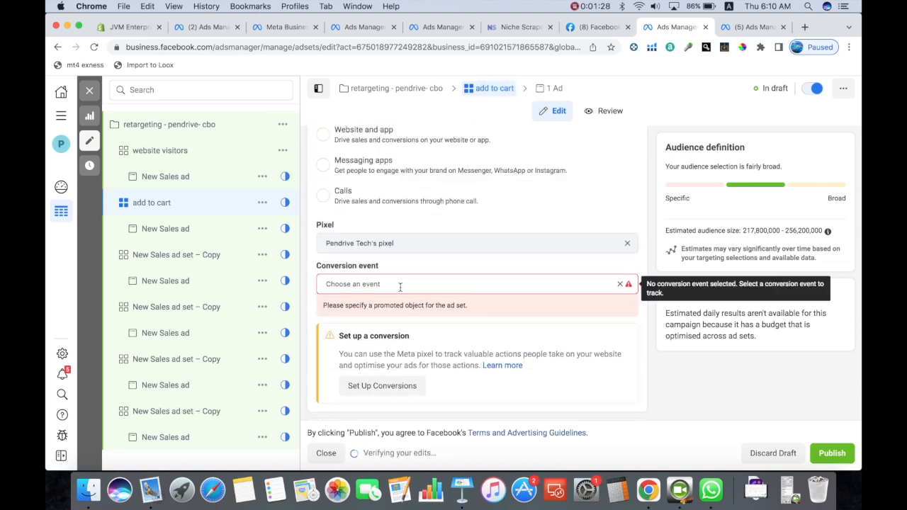
left_click(401, 287)
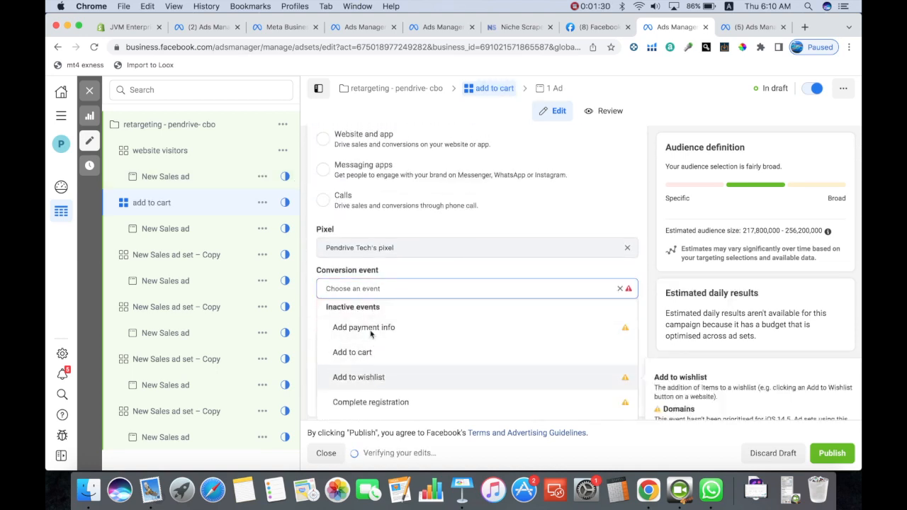
type("purch")
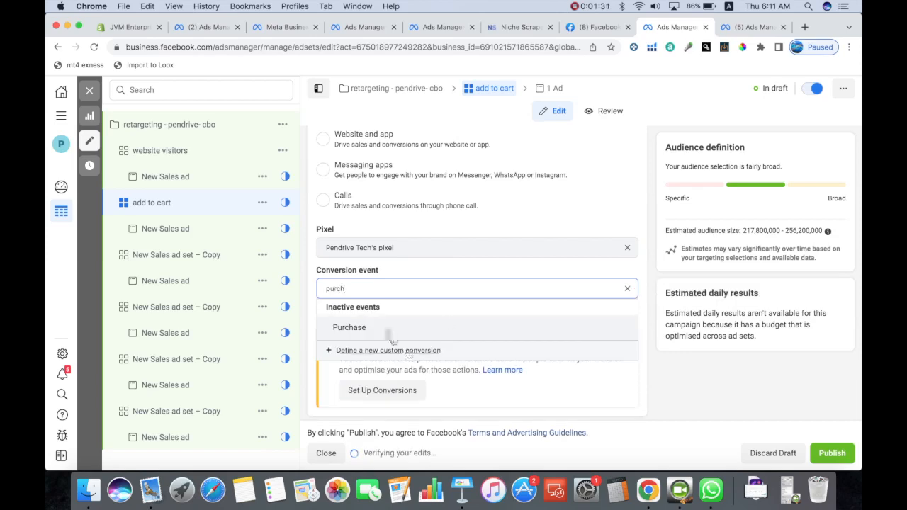
left_click(383, 328)
Include the "ADD TO CART" Custom Audience in the add to cart ad set's targeting.
scroll(460, 345, "down", 10)
scroll(460, 349, "down", 3)
left_click(388, 227)
left_click(449, 255)
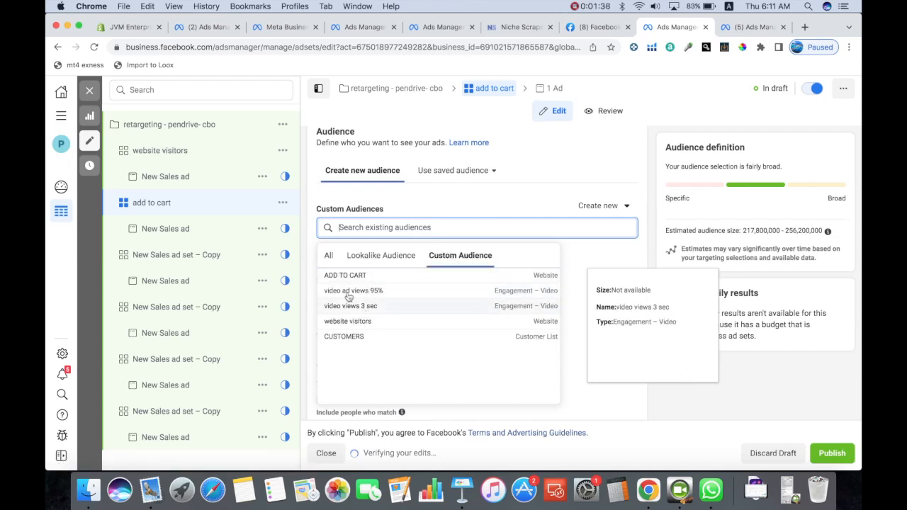
left_click(465, 275)
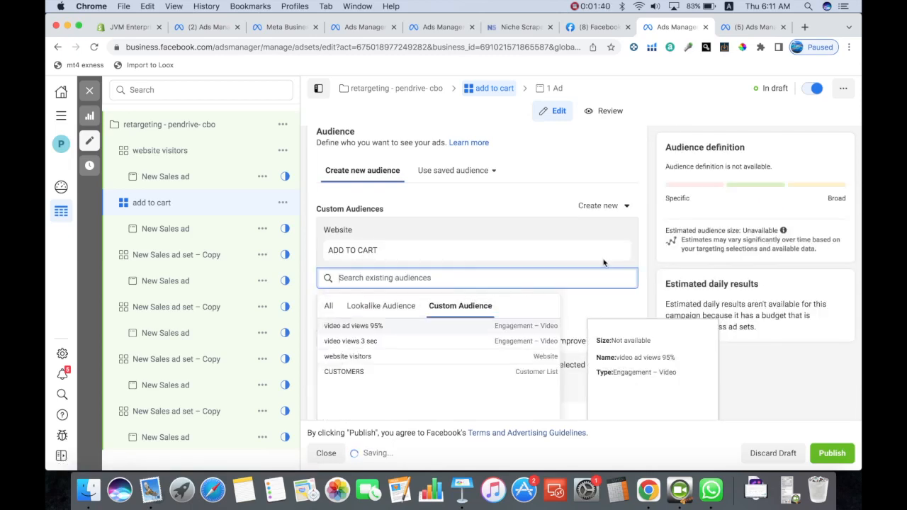
left_click(647, 273)
scroll(460, 248, "down", 10)
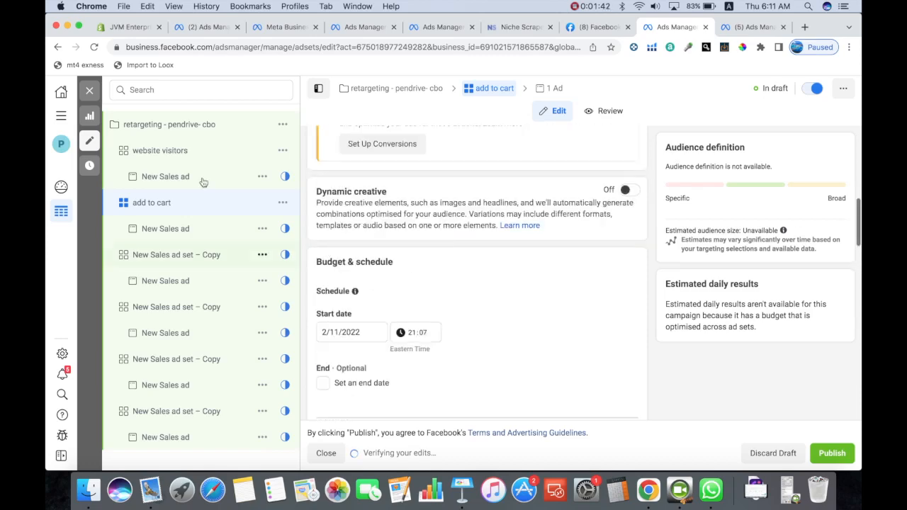
Exclude the CUSTOMERS customer list audience from the website visitors ad set's targeting.
left_click(179, 154)
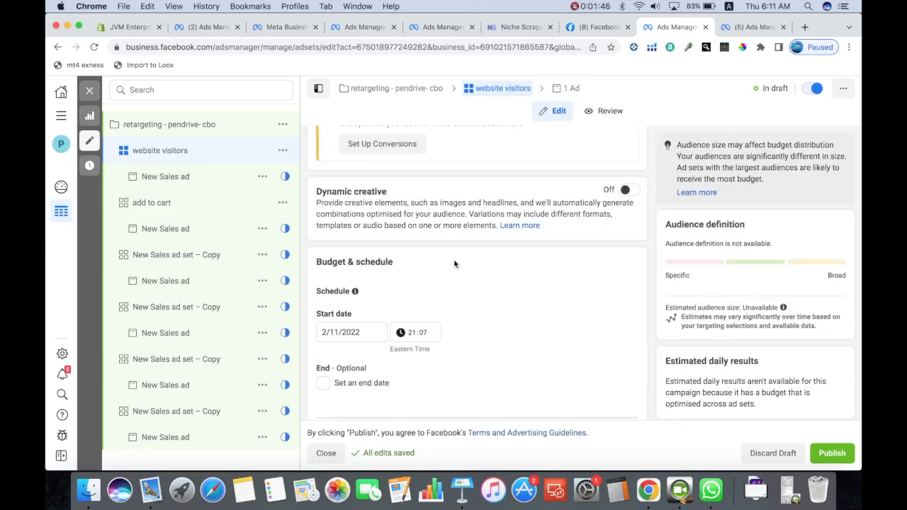
scroll(454, 263, "down", 10)
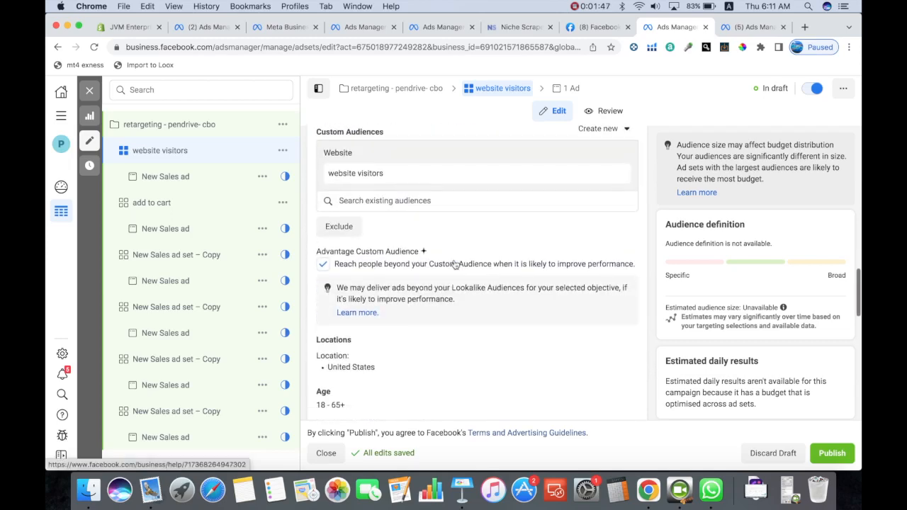
left_click(343, 227)
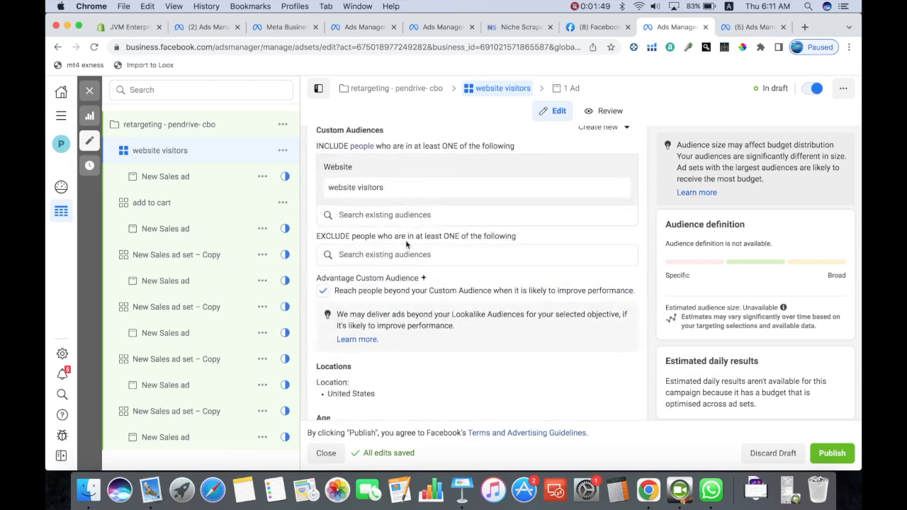
left_click(360, 254)
type("cu")
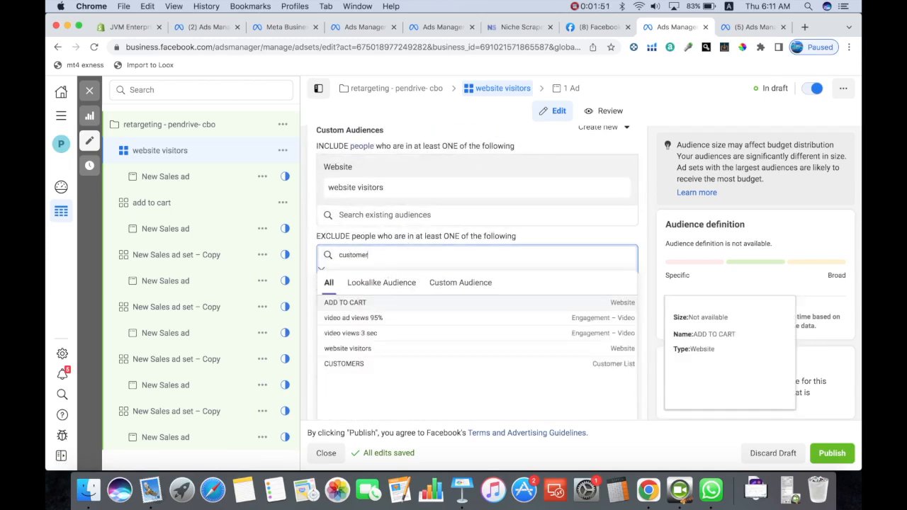
type("stomer")
left_click(431, 304)
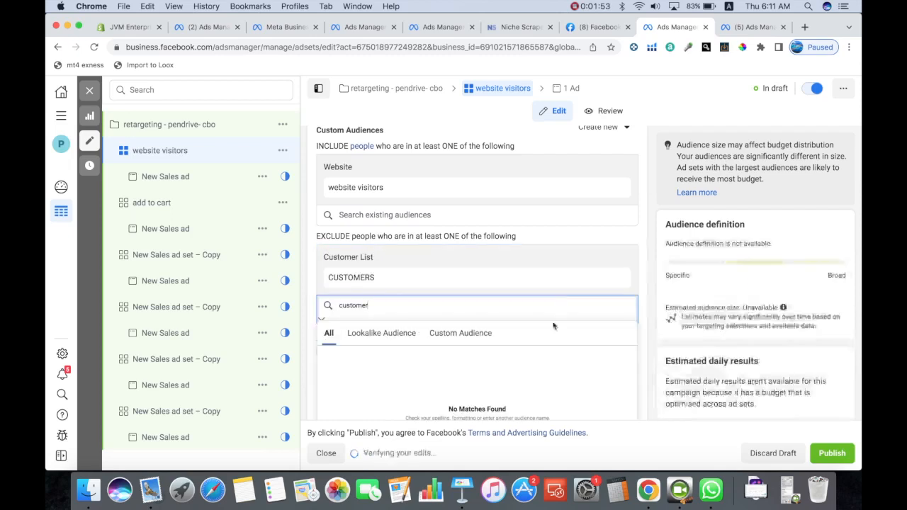
left_click(650, 285)
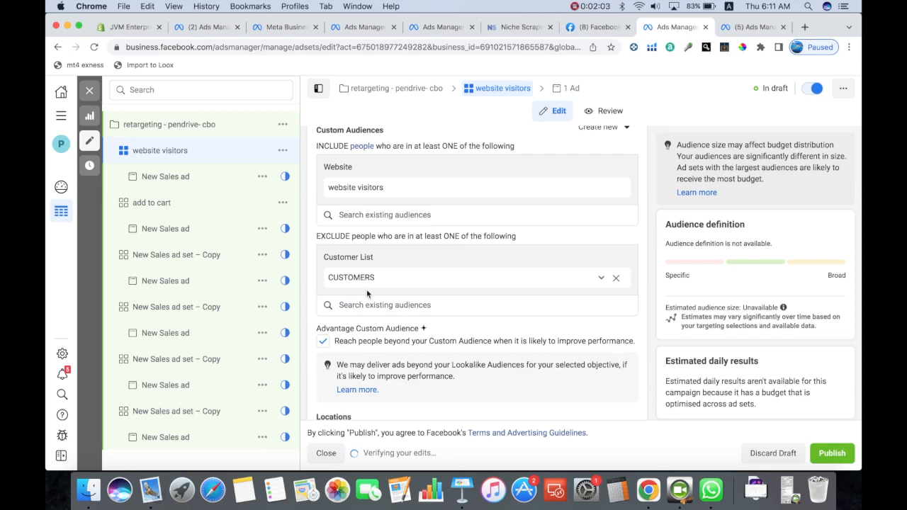
left_click(753, 27)
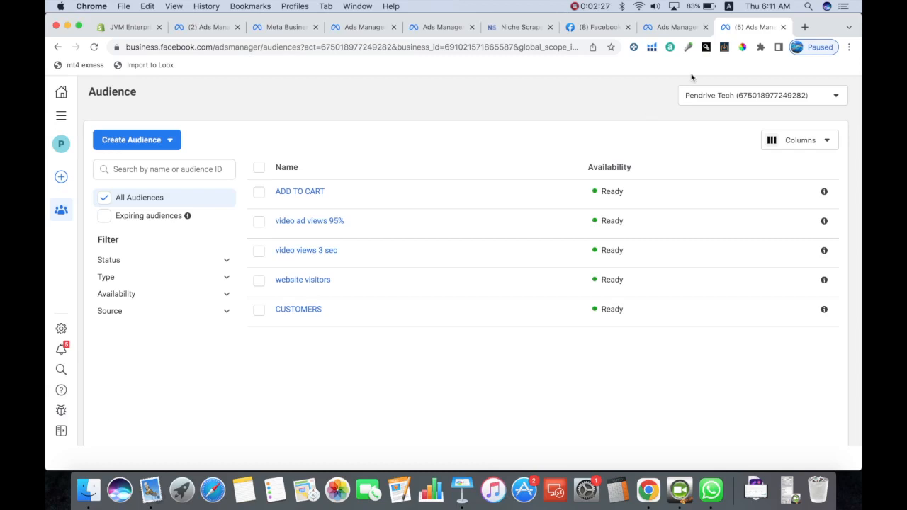
left_click(676, 30)
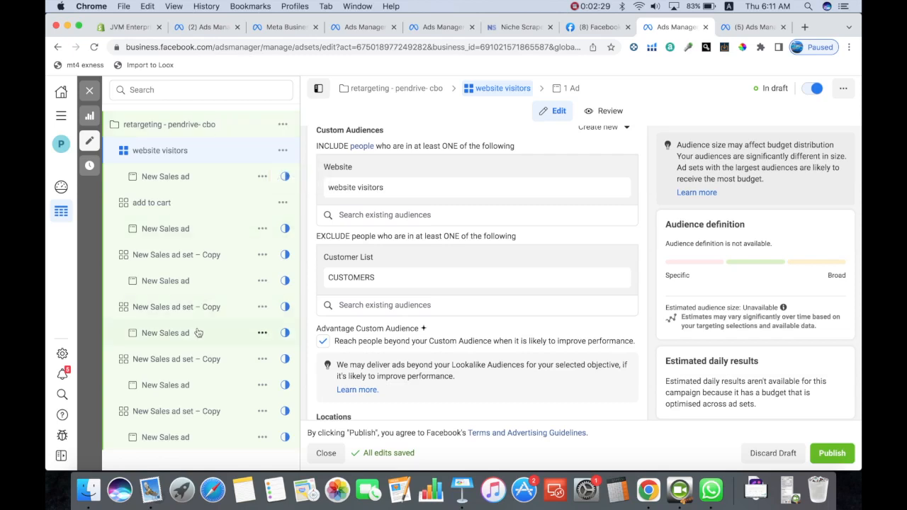